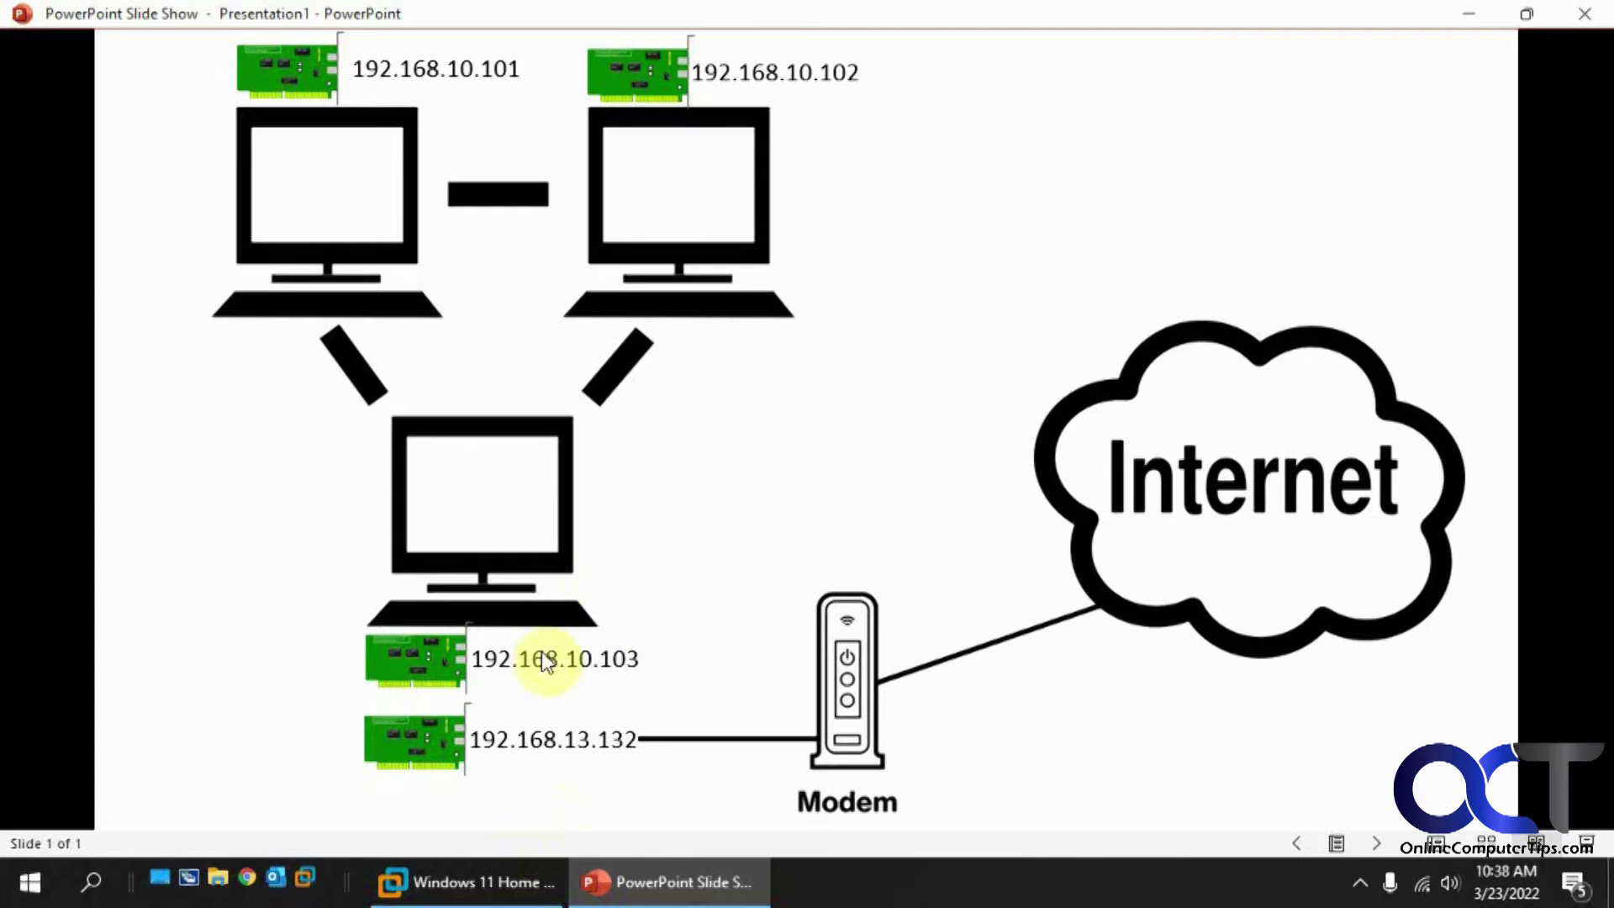
Step: Review the Windows 11 VM's Internal Only IPv4 settings without changing them
{"action": "left_click", "coordinate": [494, 881]}
{"action": "left_click", "coordinate": [701, 309]}
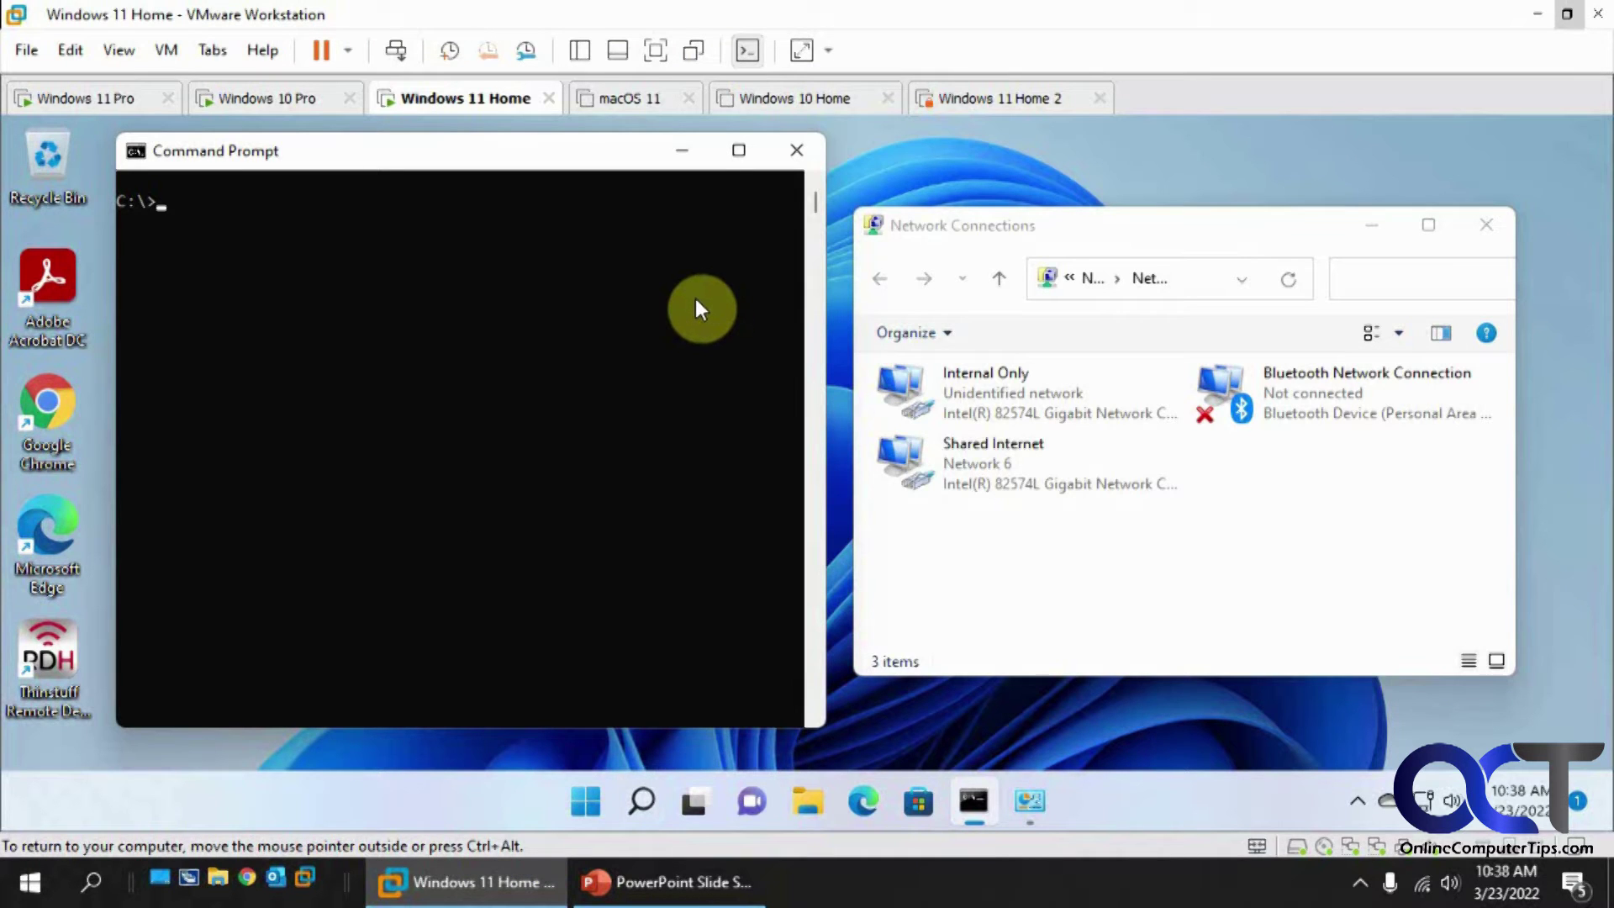
{"action": "right_click", "coordinate": [1000, 397]}
{"action": "left_click", "coordinate": [1076, 637]}
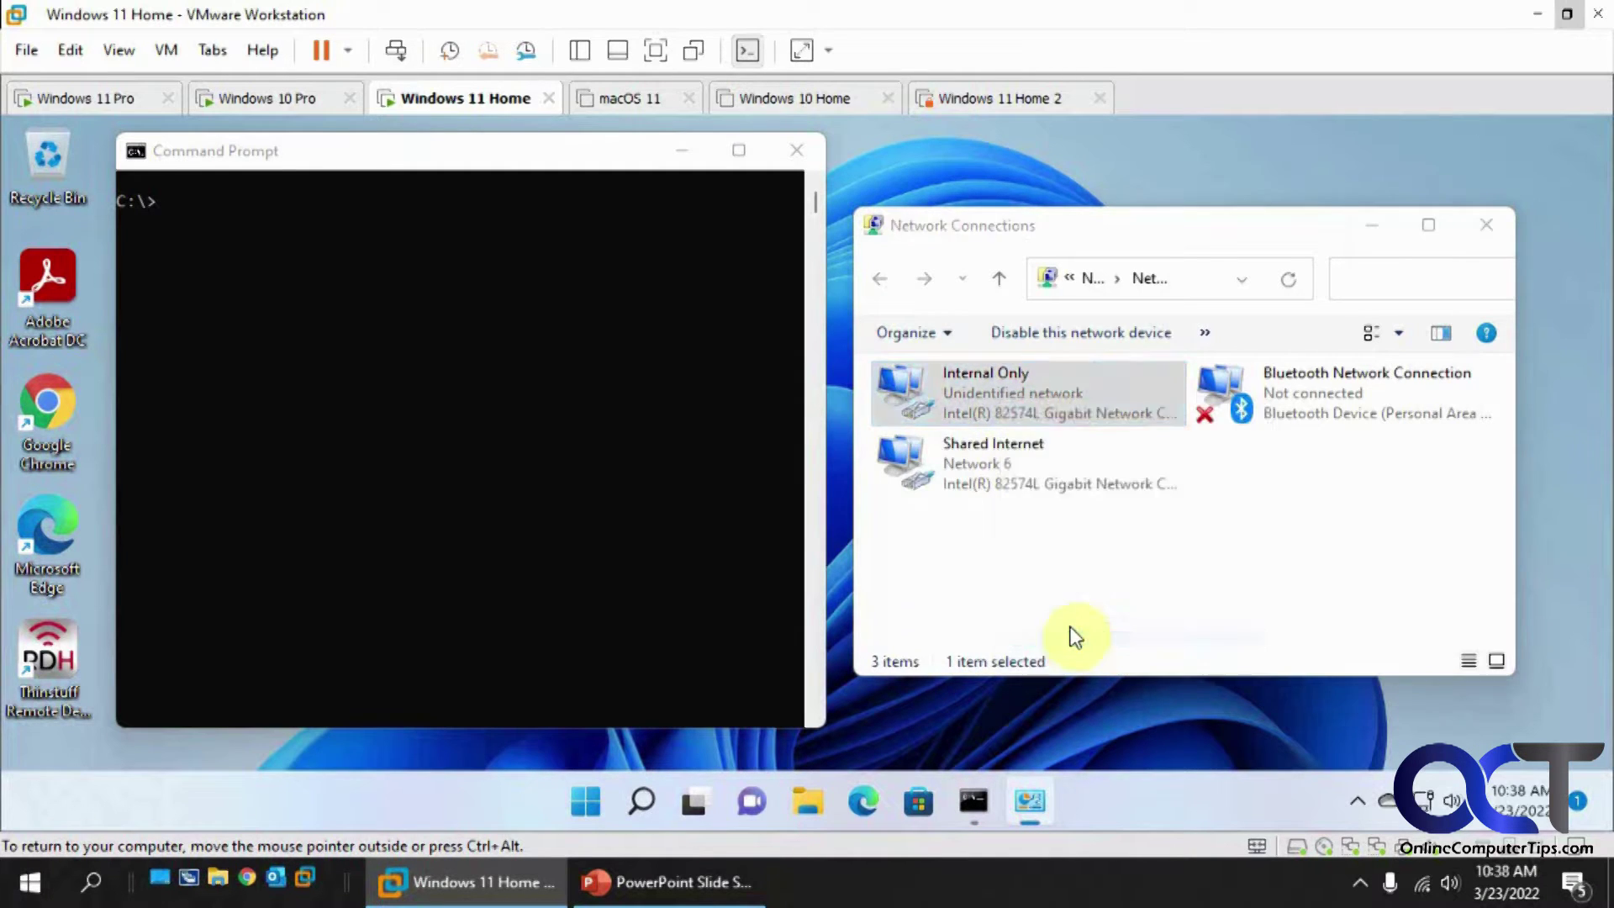
{"action": "double_click", "coordinate": [1047, 453]}
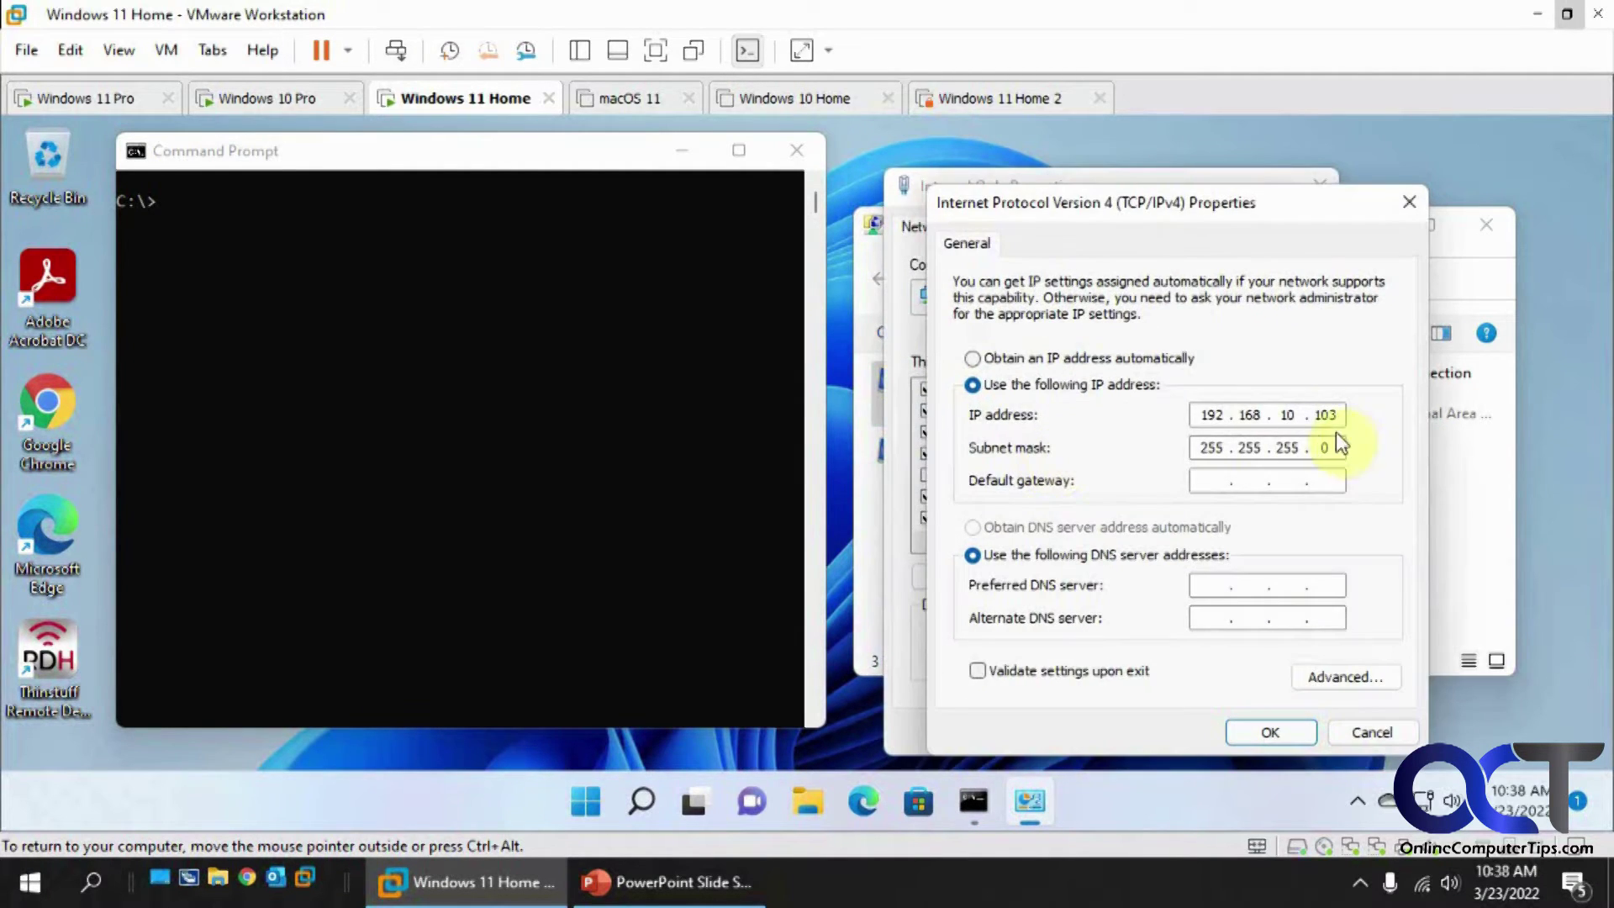
{"action": "left_click", "coordinate": [1354, 733]}
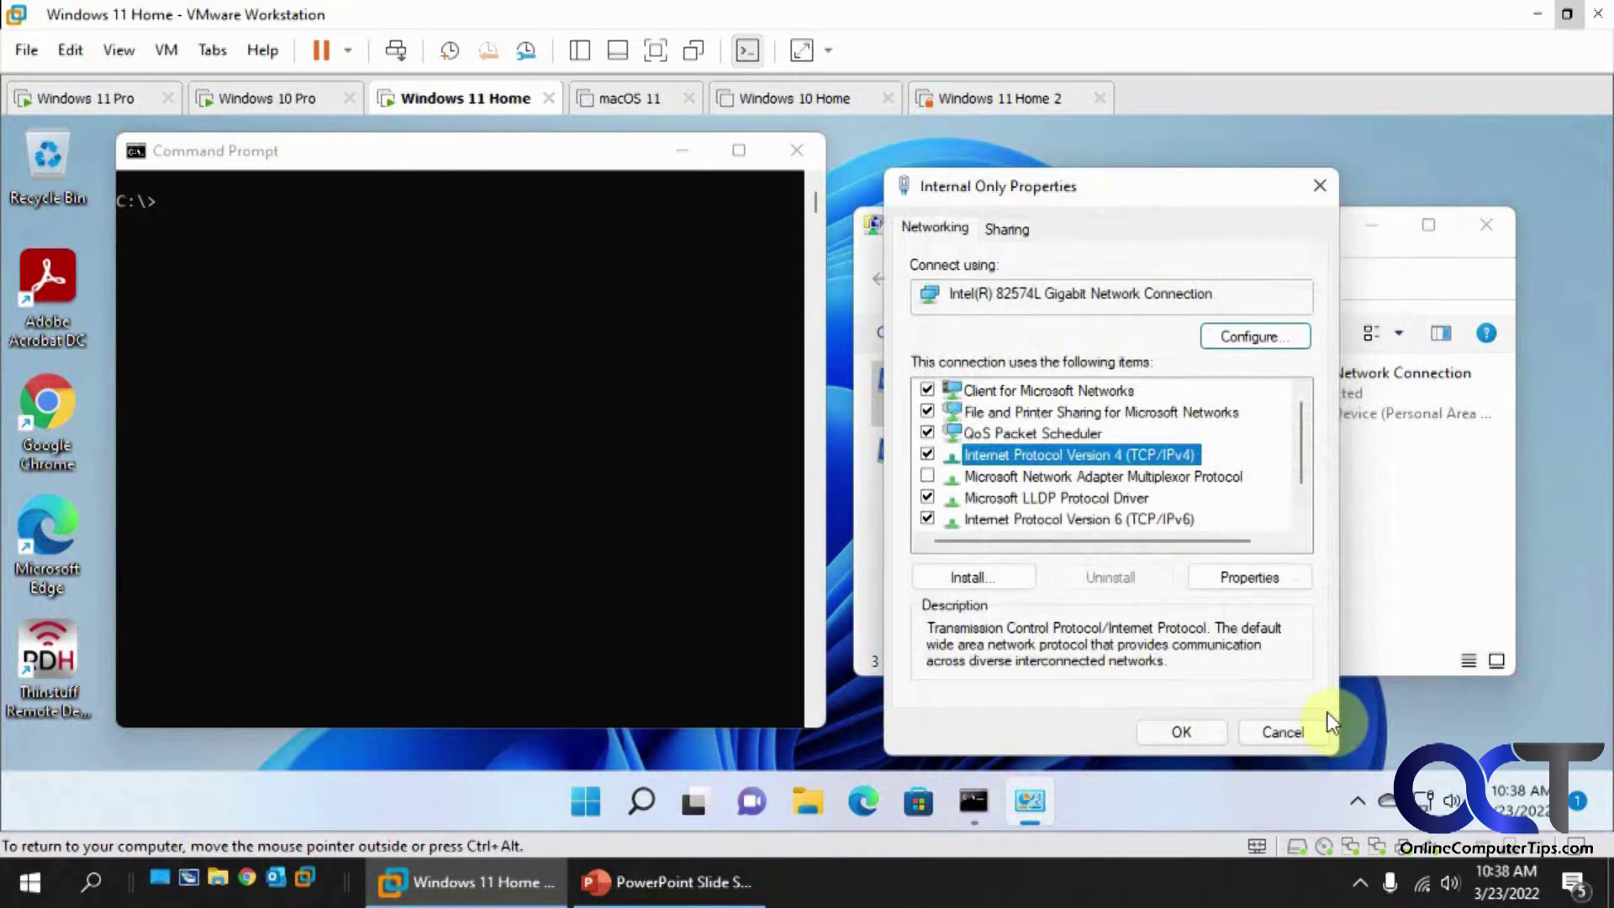
{"action": "left_click", "coordinate": [1271, 728]}
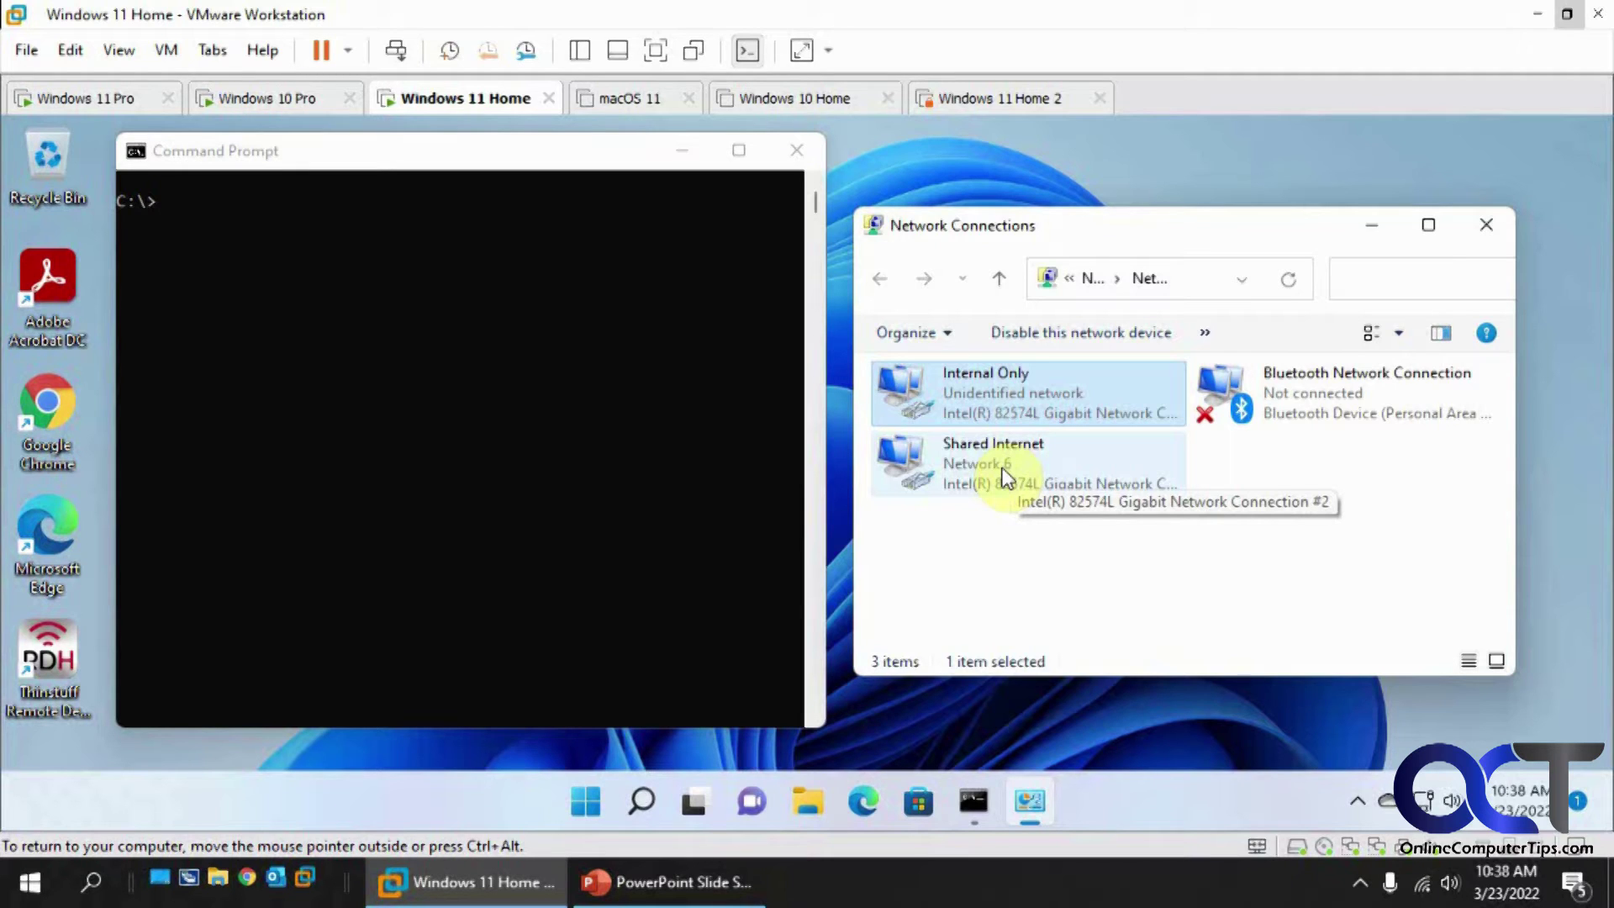
Step: Run ipconfig, listing Internal Only at 192.168.10.103 and Shared Internet at 192.168.13.132
{"action": "left_click", "coordinate": [664, 433]}
{"action": "type", "text": "ip"}
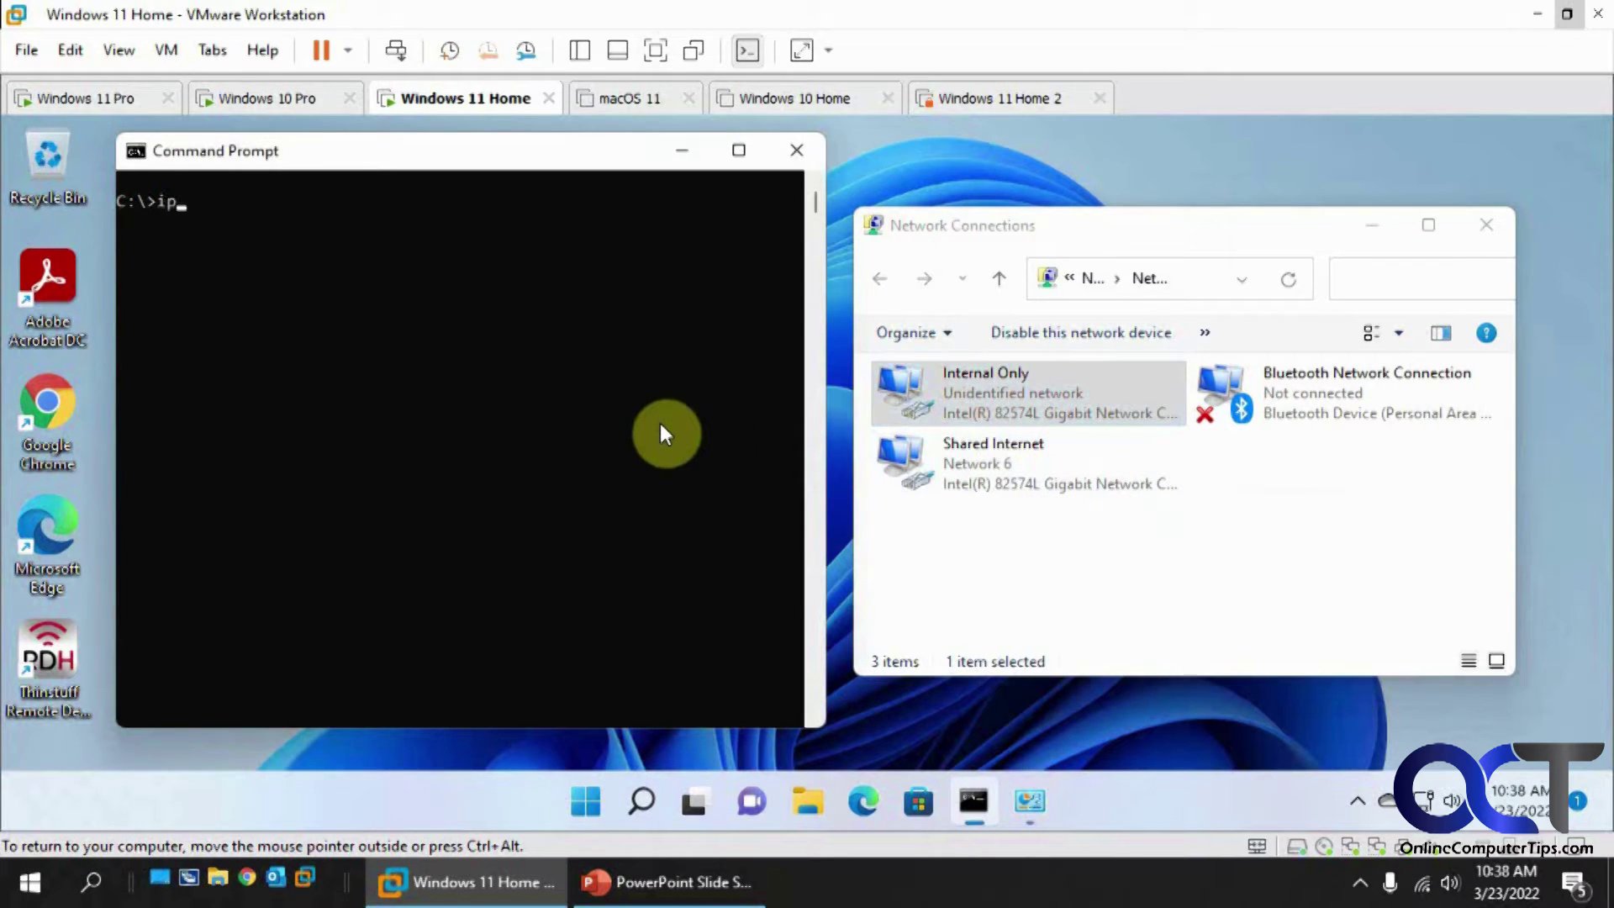
{"action": "type", "text": "config"}
{"action": "key", "text": "Return"}
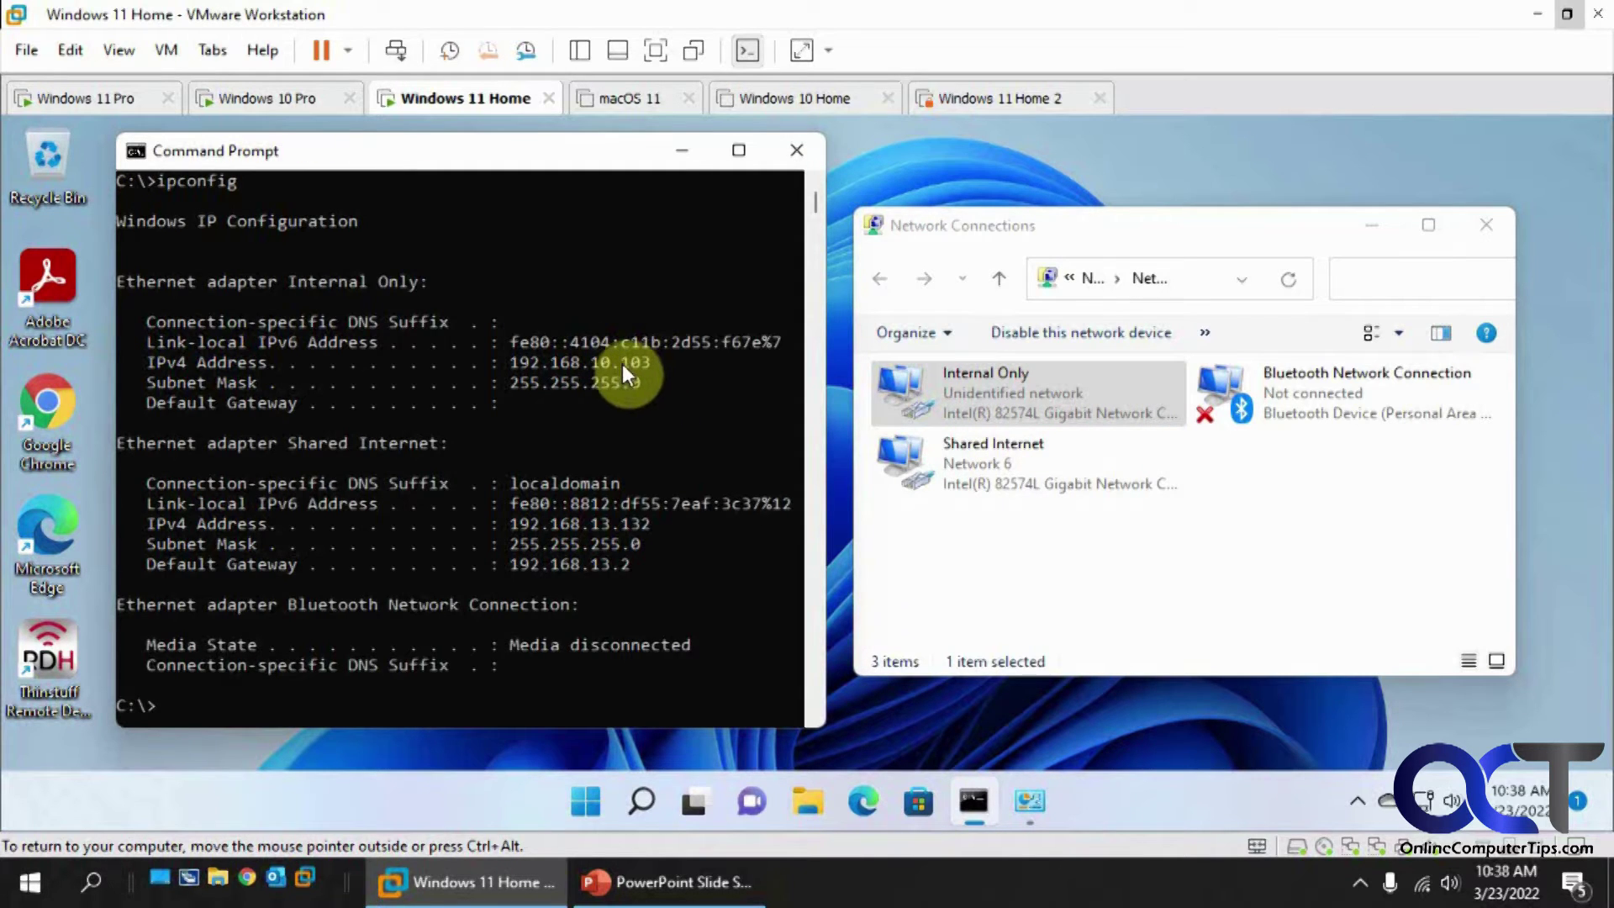
{"action": "left_click", "coordinate": [660, 881]}
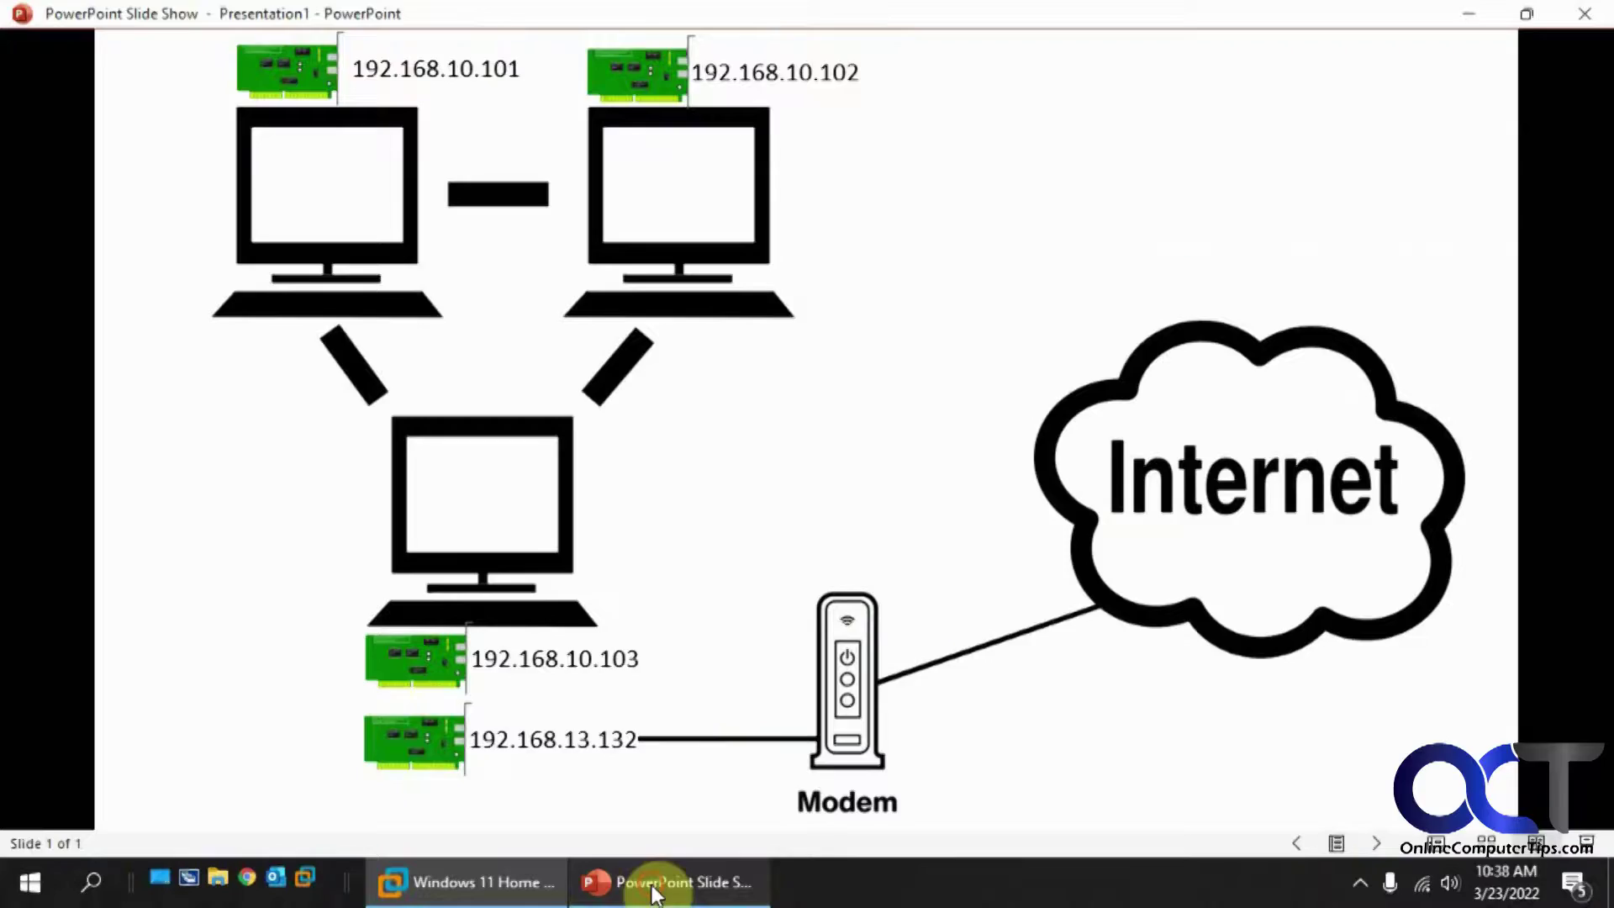
{"action": "left_click", "coordinate": [481, 878]}
{"action": "left_click", "coordinate": [654, 461]}
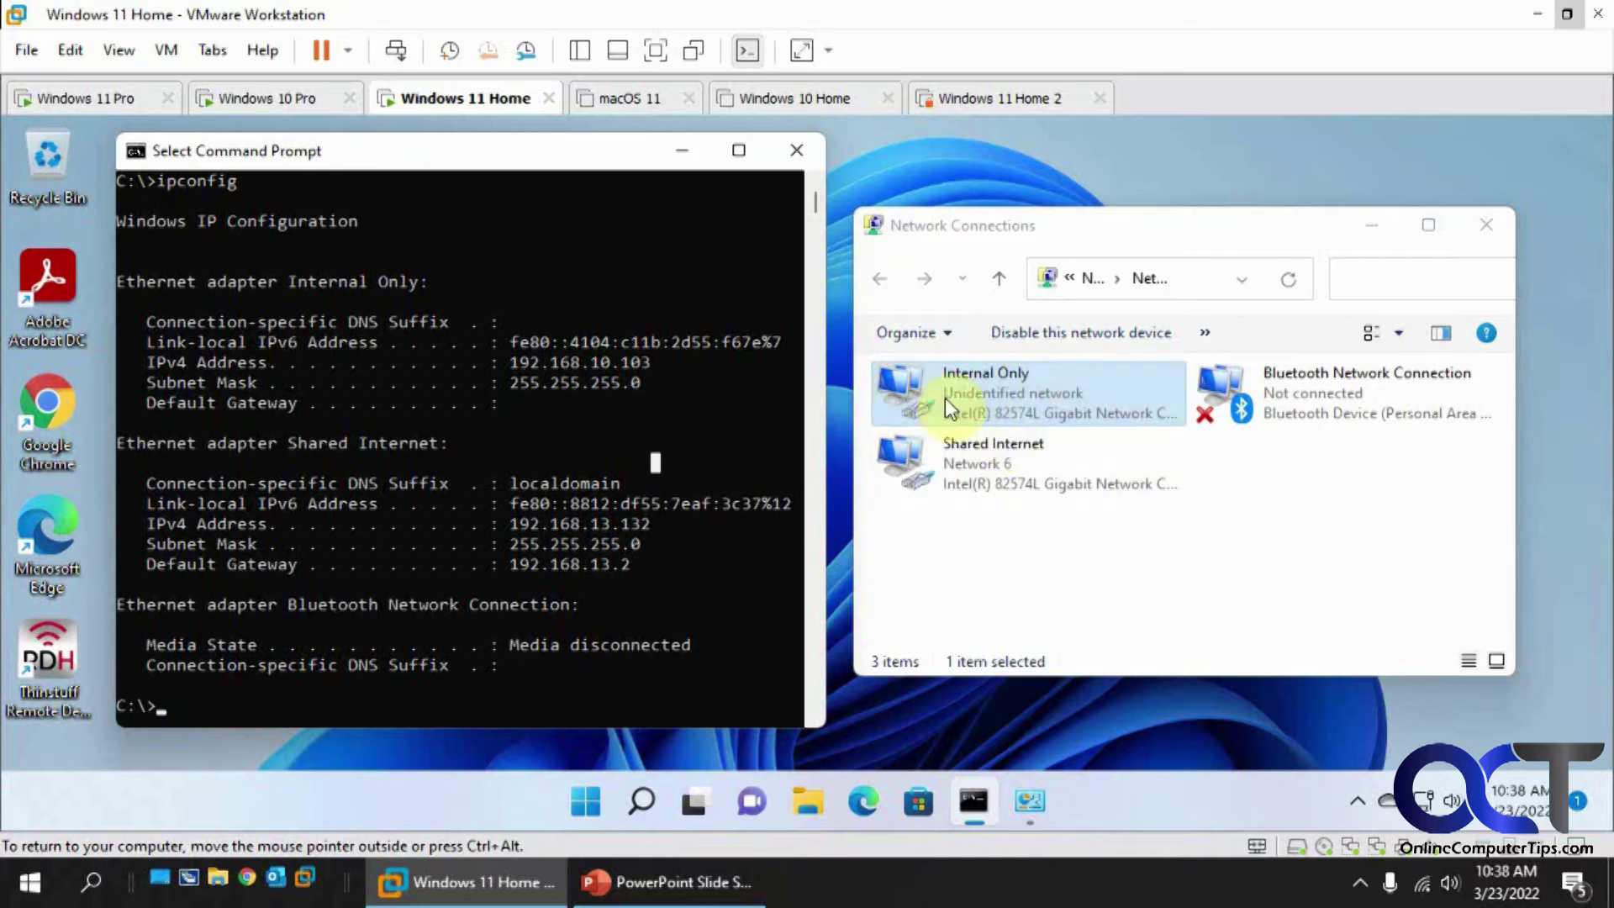
Step: Turn on Internet Connection Sharing for the Shared Internet adapter so it reads Network 6, Shared
{"action": "left_click", "coordinate": [1005, 463]}
{"action": "right_click", "coordinate": [1006, 465]}
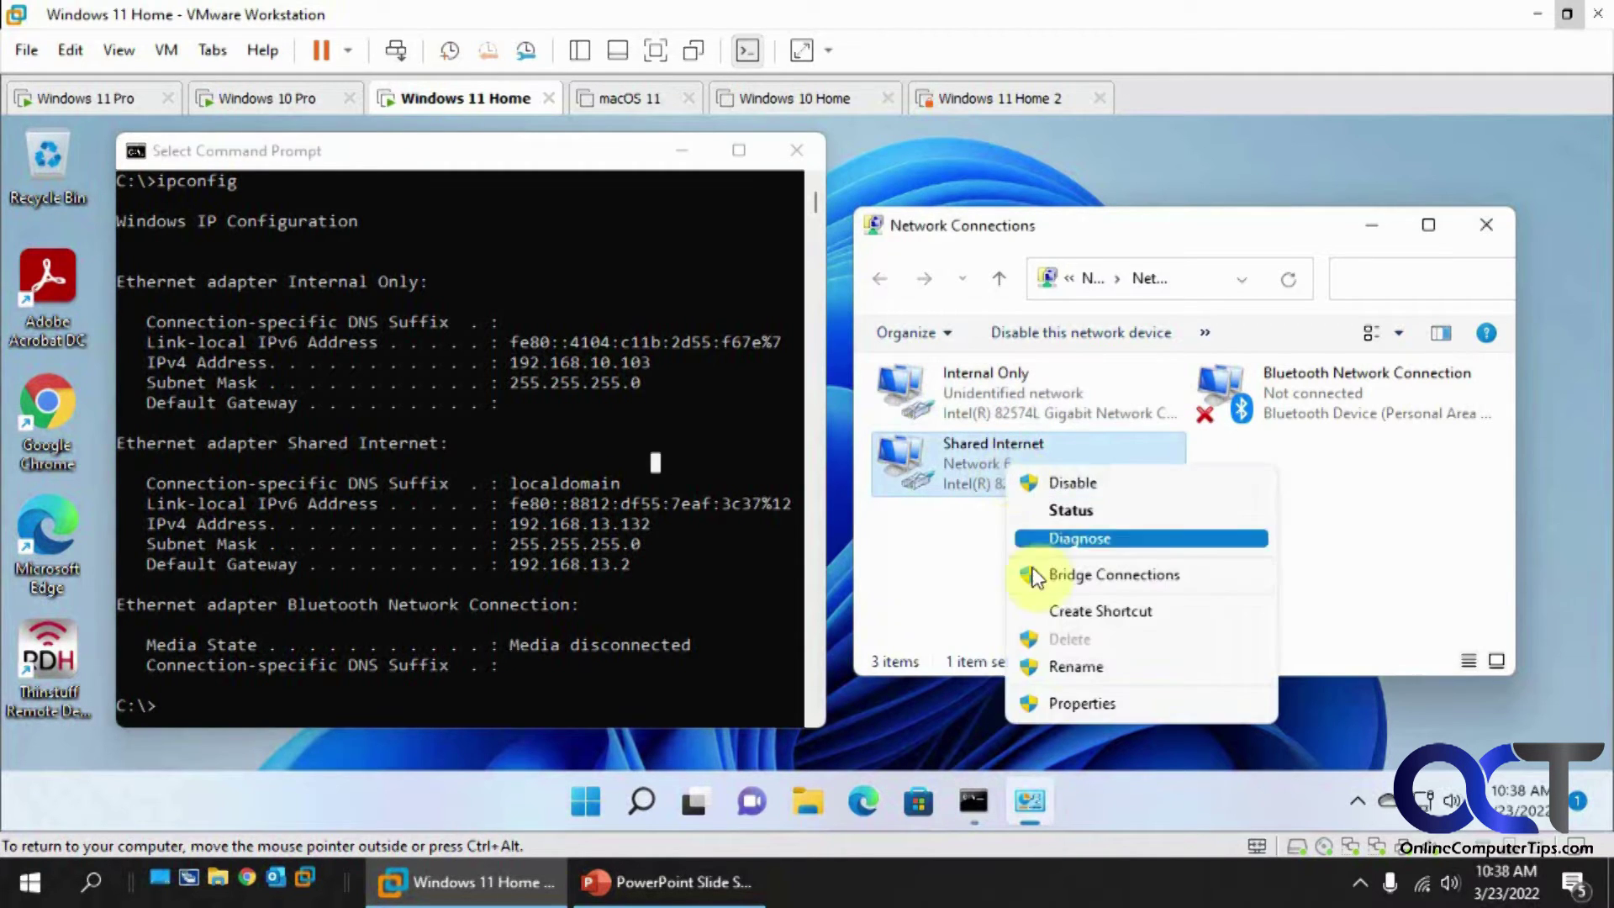
{"action": "left_click", "coordinate": [1076, 702]}
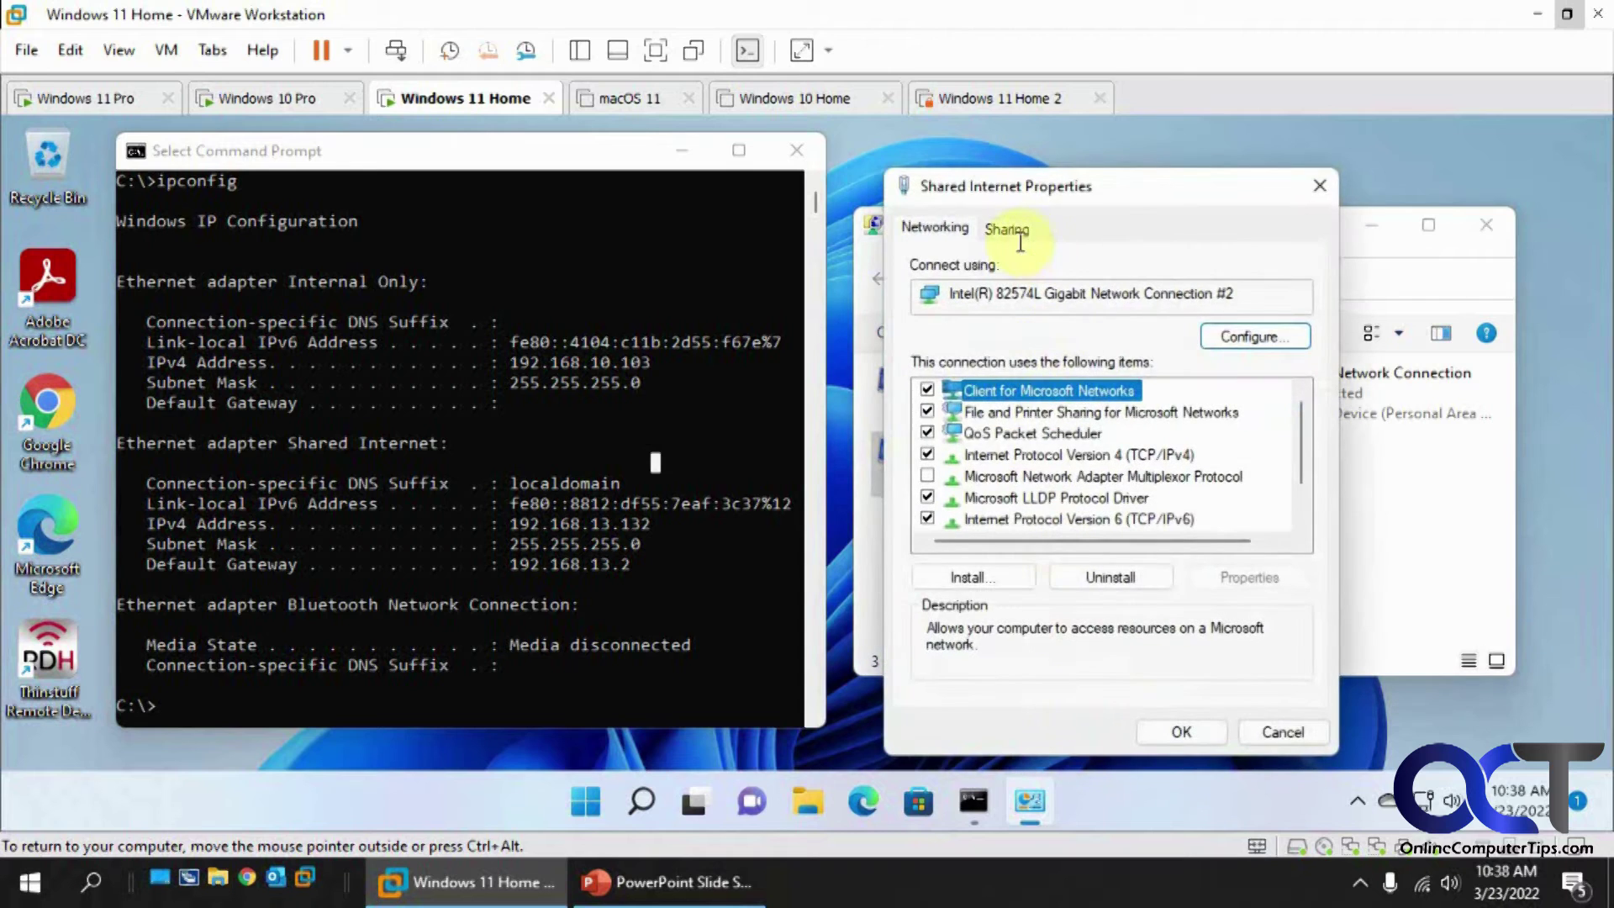
{"action": "left_click", "coordinate": [1009, 232]}
{"action": "left_click", "coordinate": [931, 303]}
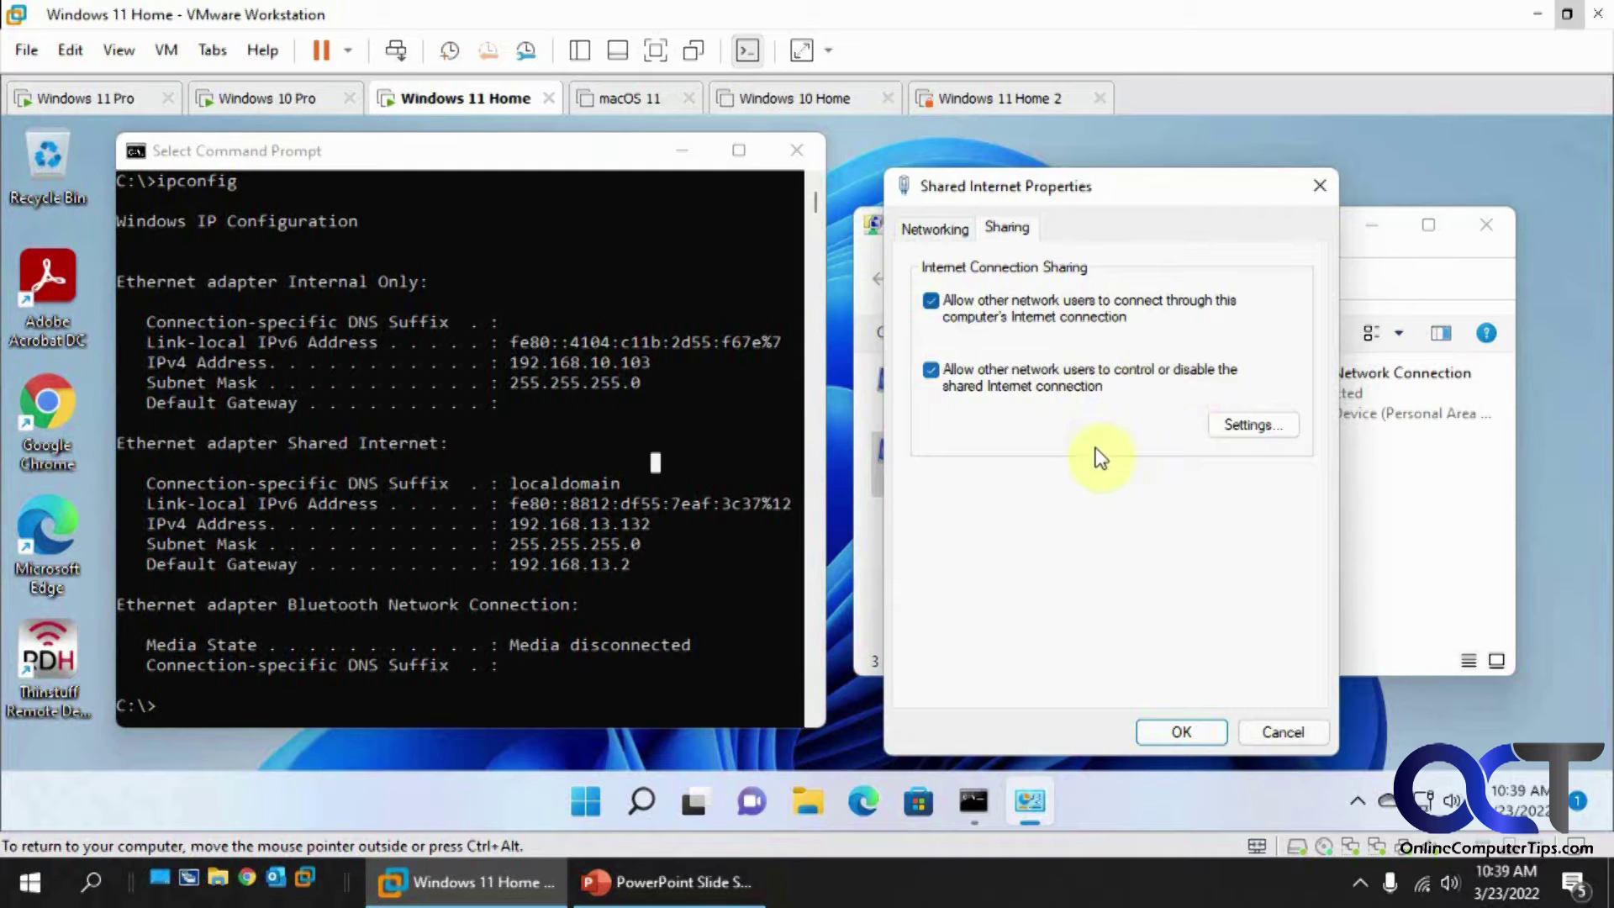
{"action": "left_click", "coordinate": [1182, 737]}
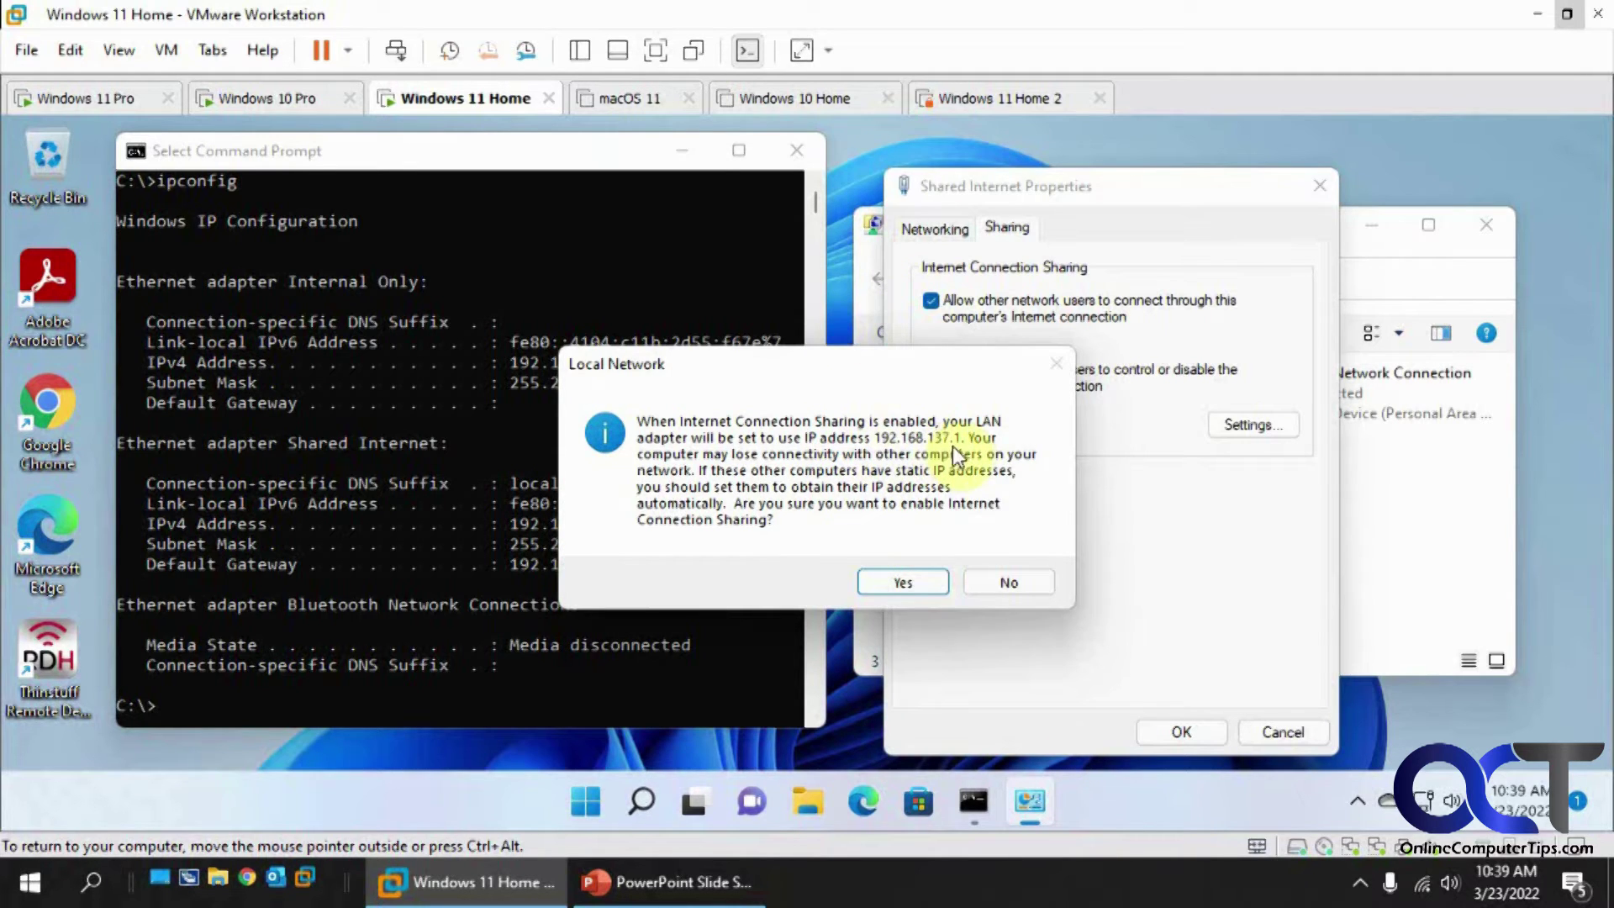
{"action": "left_click", "coordinate": [904, 582]}
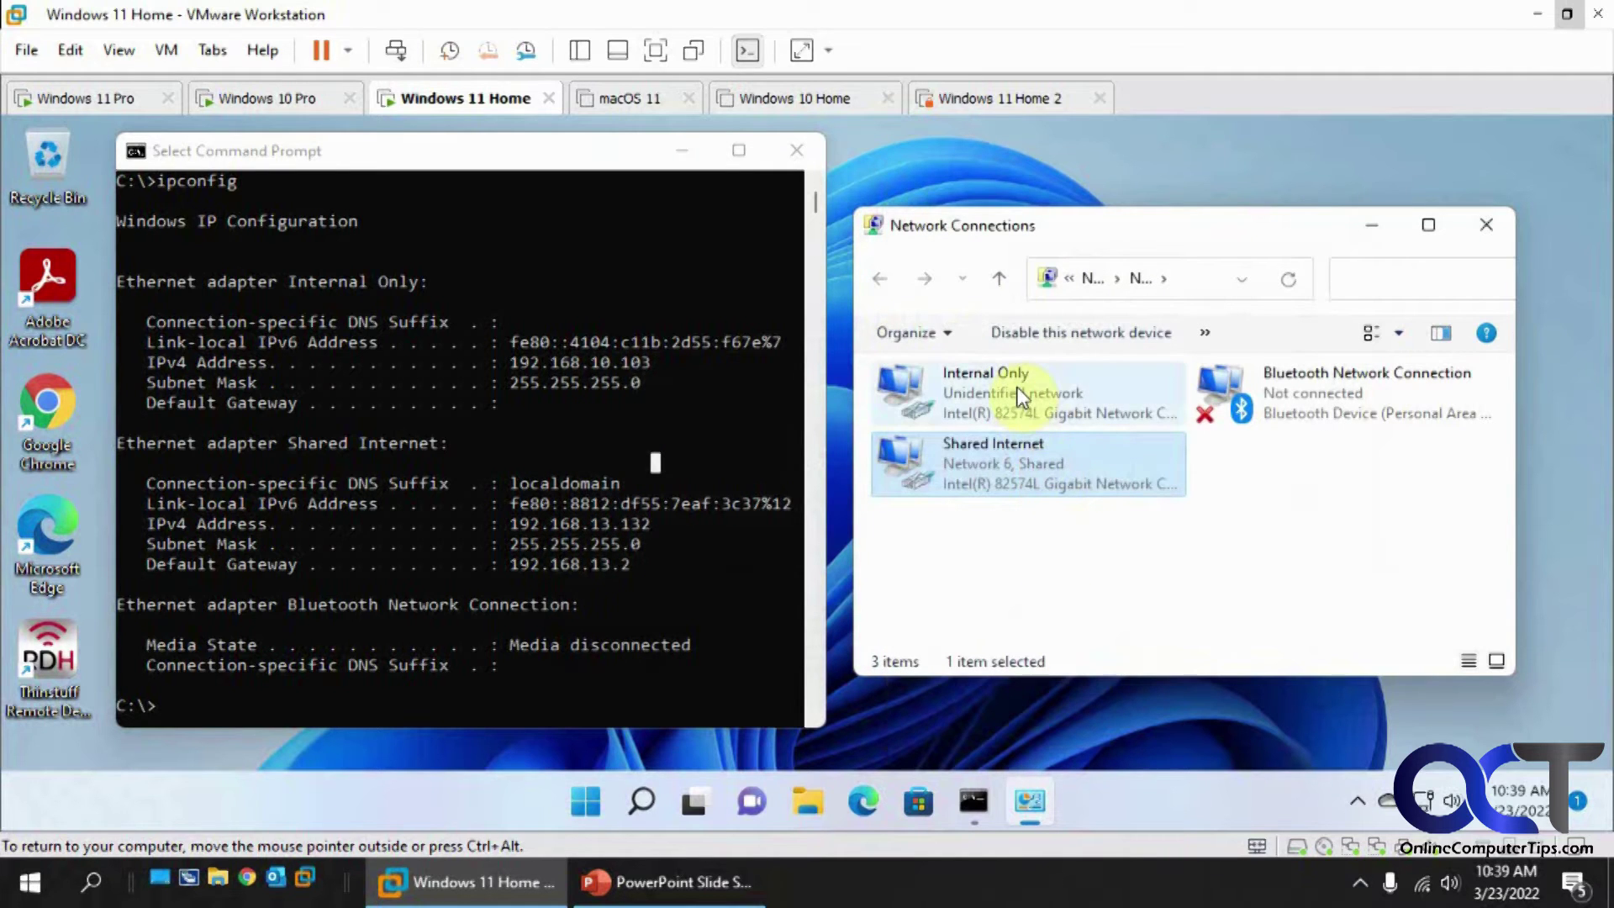
Step: Change Internal Only's IPv4 address from 192.168.137.1 back to 192.168.10.103
{"action": "left_click", "coordinate": [1019, 395]}
{"action": "right_click", "coordinate": [1020, 395]}
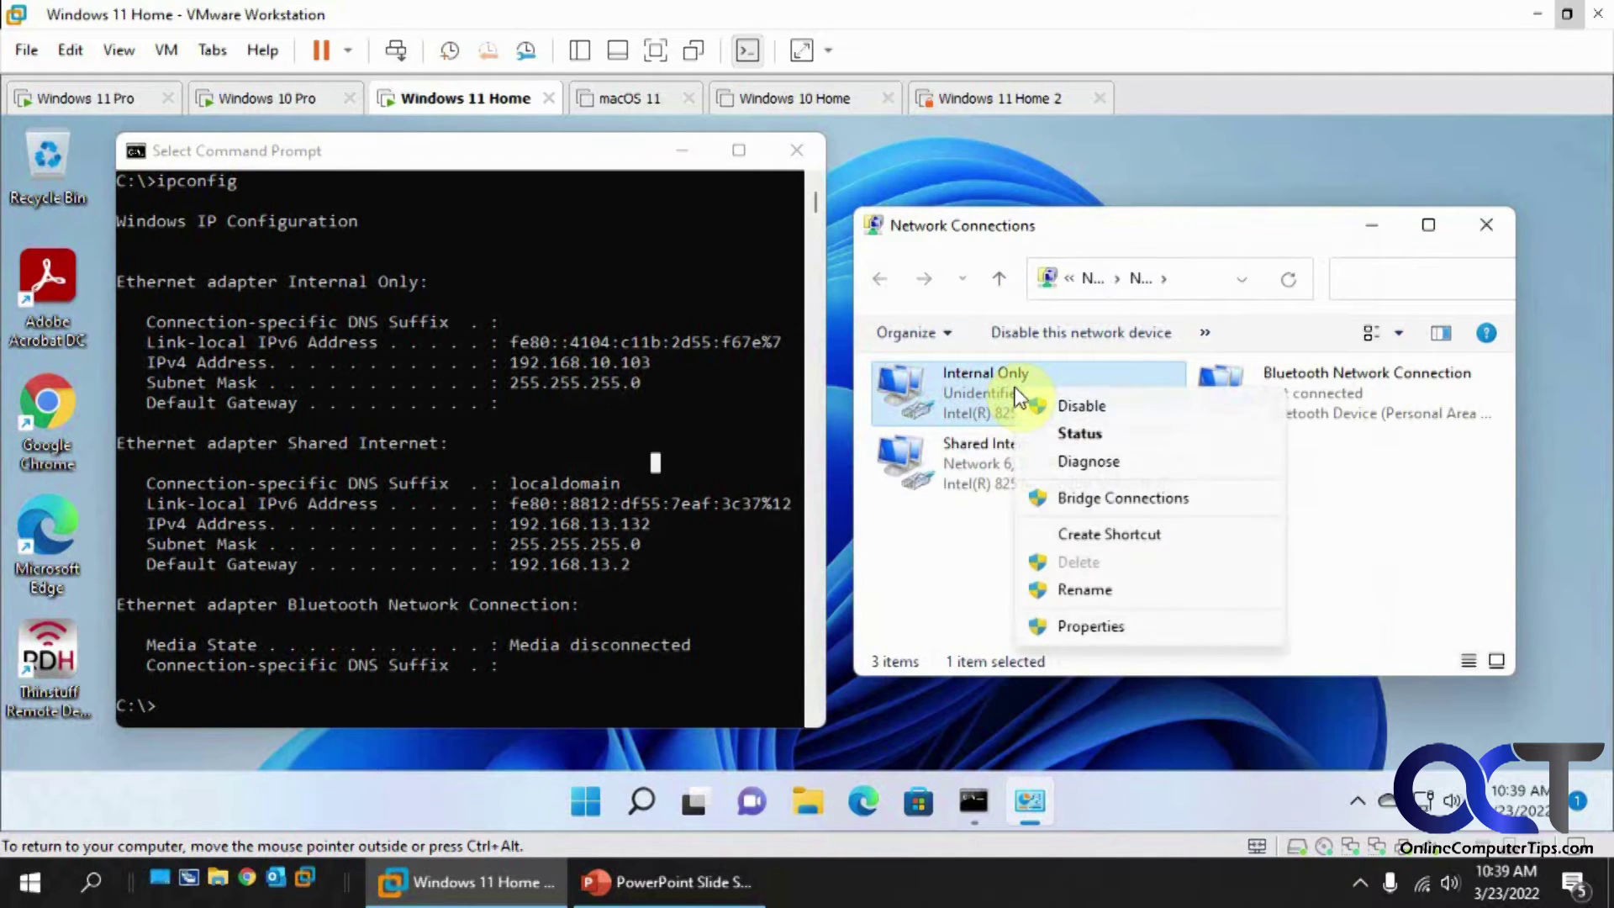
{"action": "left_click", "coordinate": [1081, 626]}
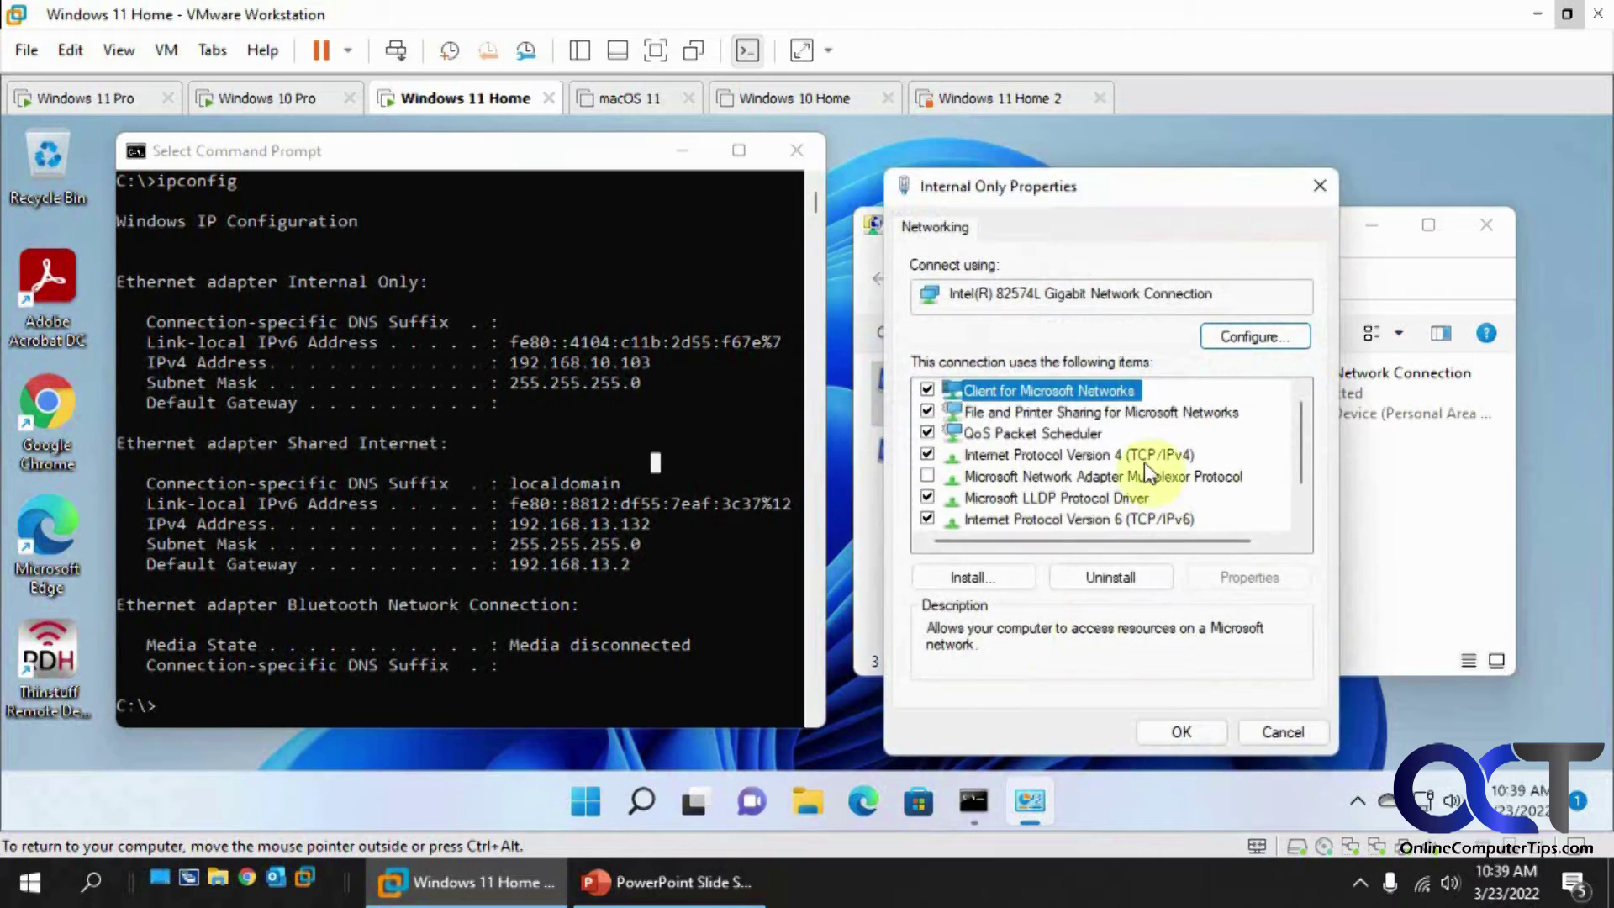
{"action": "double_click", "coordinate": [1041, 454]}
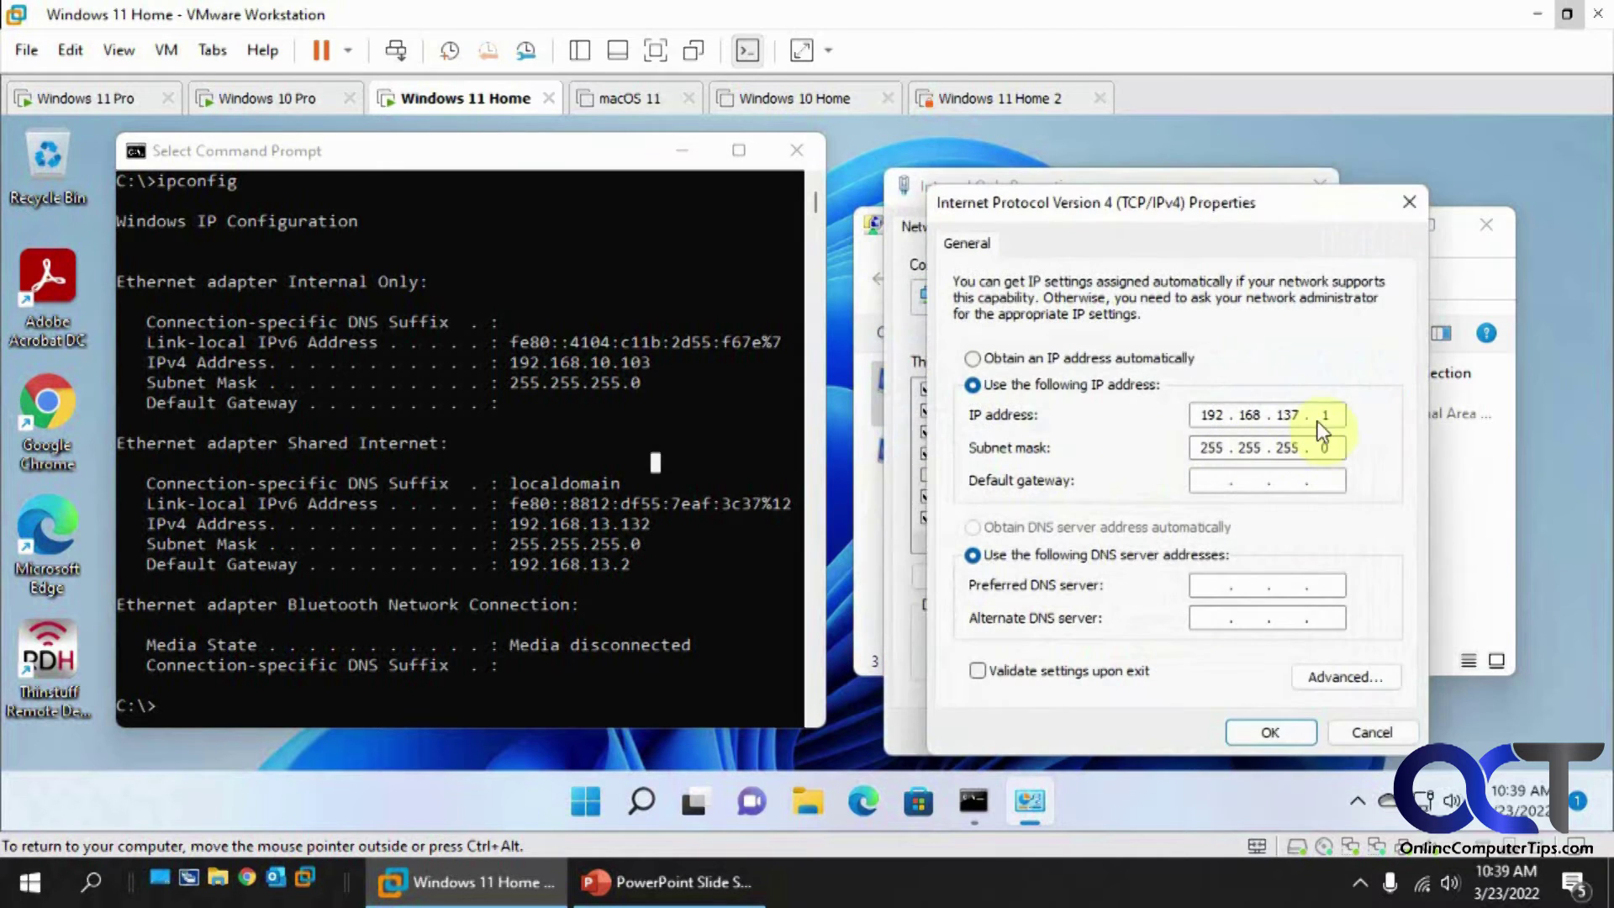
{"action": "double_click", "coordinate": [1289, 416]}
{"action": "type", "text": "10"}
{"action": "double_click", "coordinate": [1331, 416]}
{"action": "type", "text": "103"}
{"action": "left_click", "coordinate": [1261, 732]}
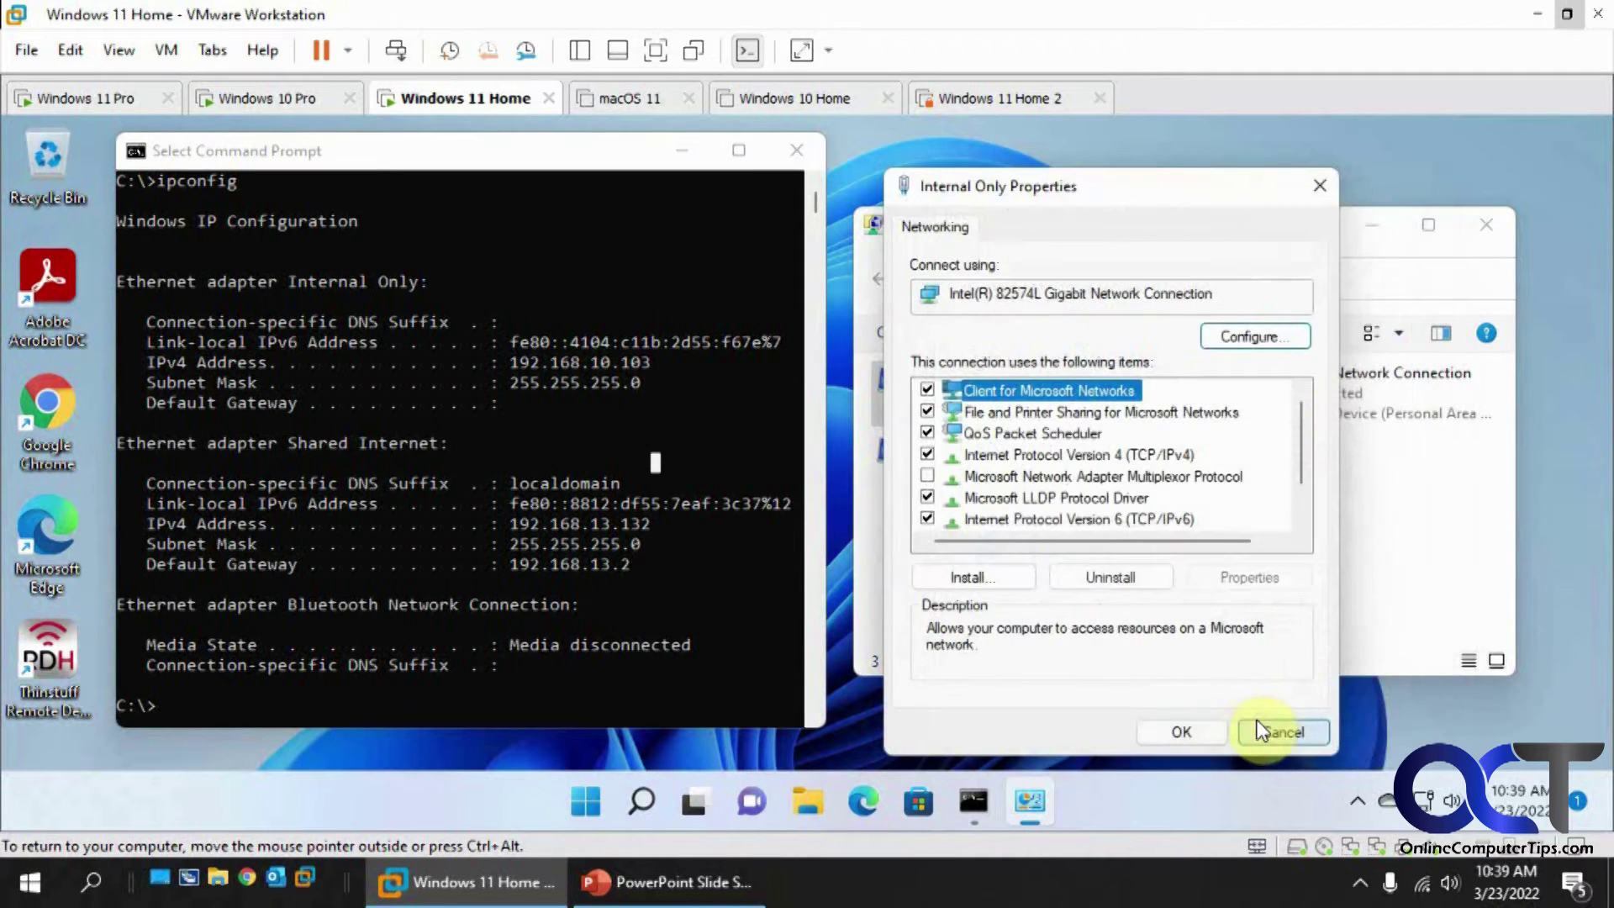
{"action": "left_click", "coordinate": [1211, 730]}
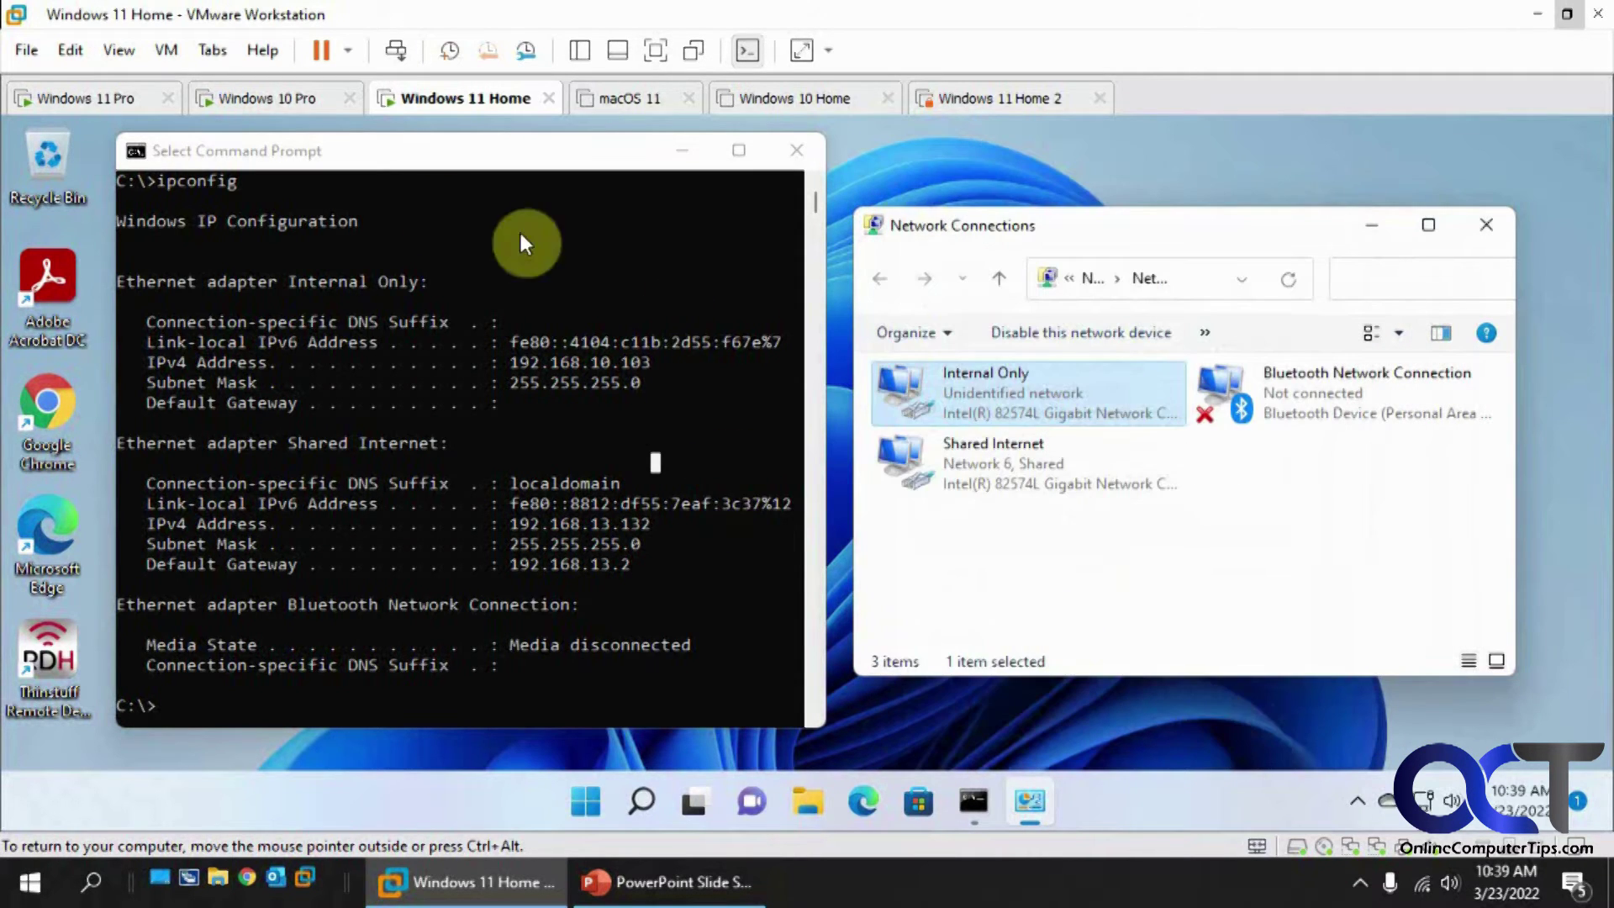
Step: On the Windows 10 Pro VM, ping 192.168.10.103 and get replies with no loss
{"action": "left_click", "coordinate": [285, 99]}
{"action": "left_click", "coordinate": [569, 443]}
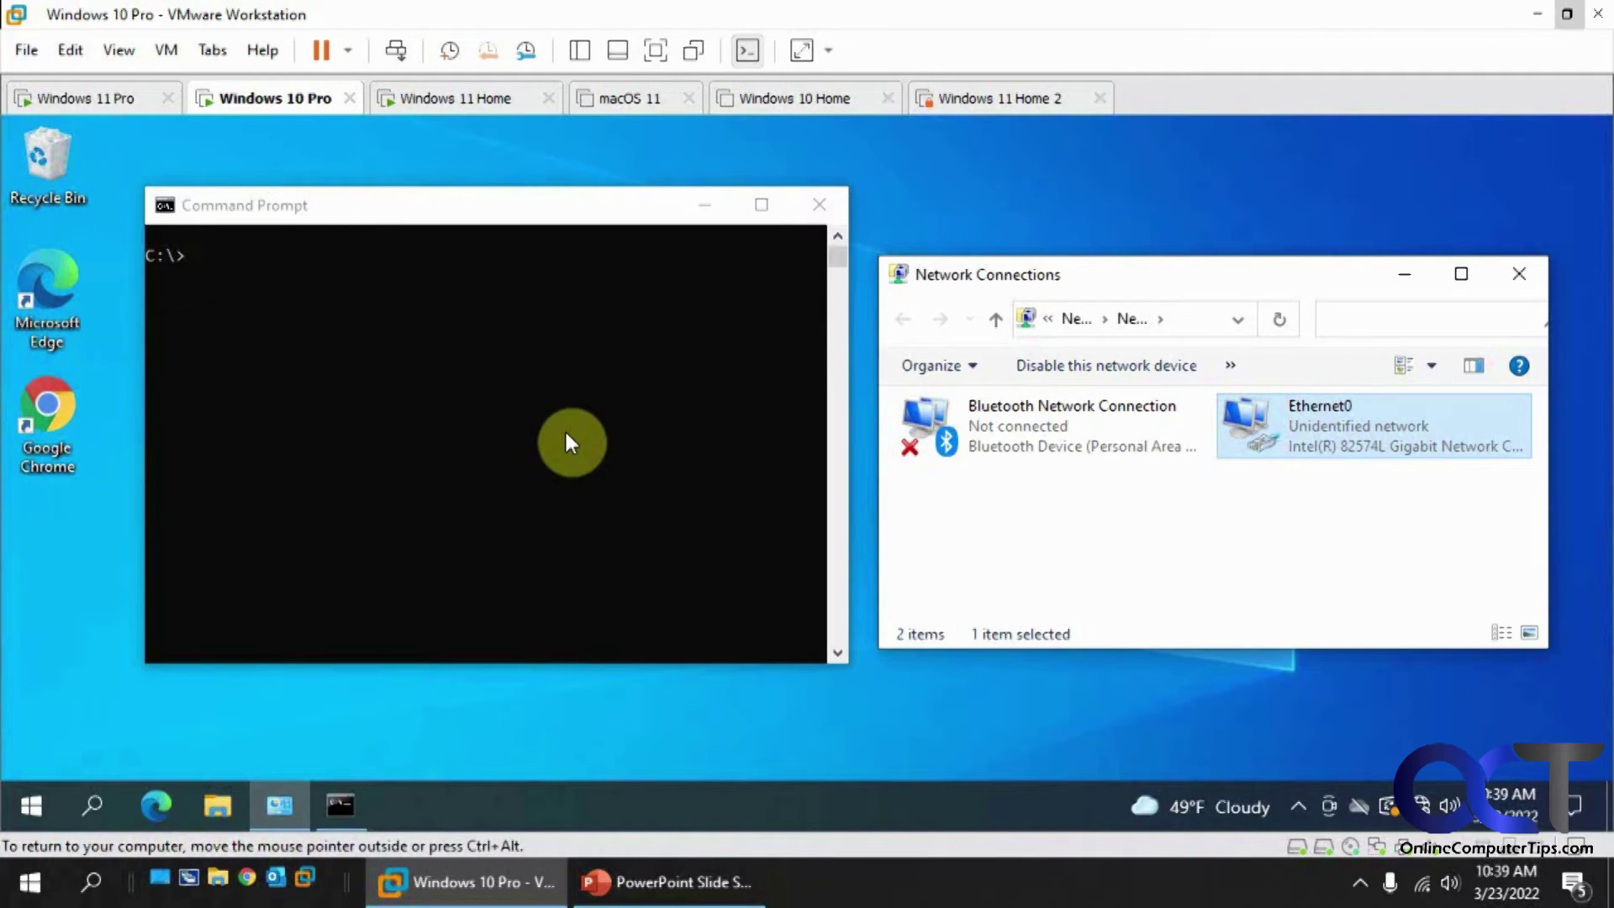
{"action": "left_click", "coordinate": [566, 433]}
{"action": "type", "text": "ping 19"}
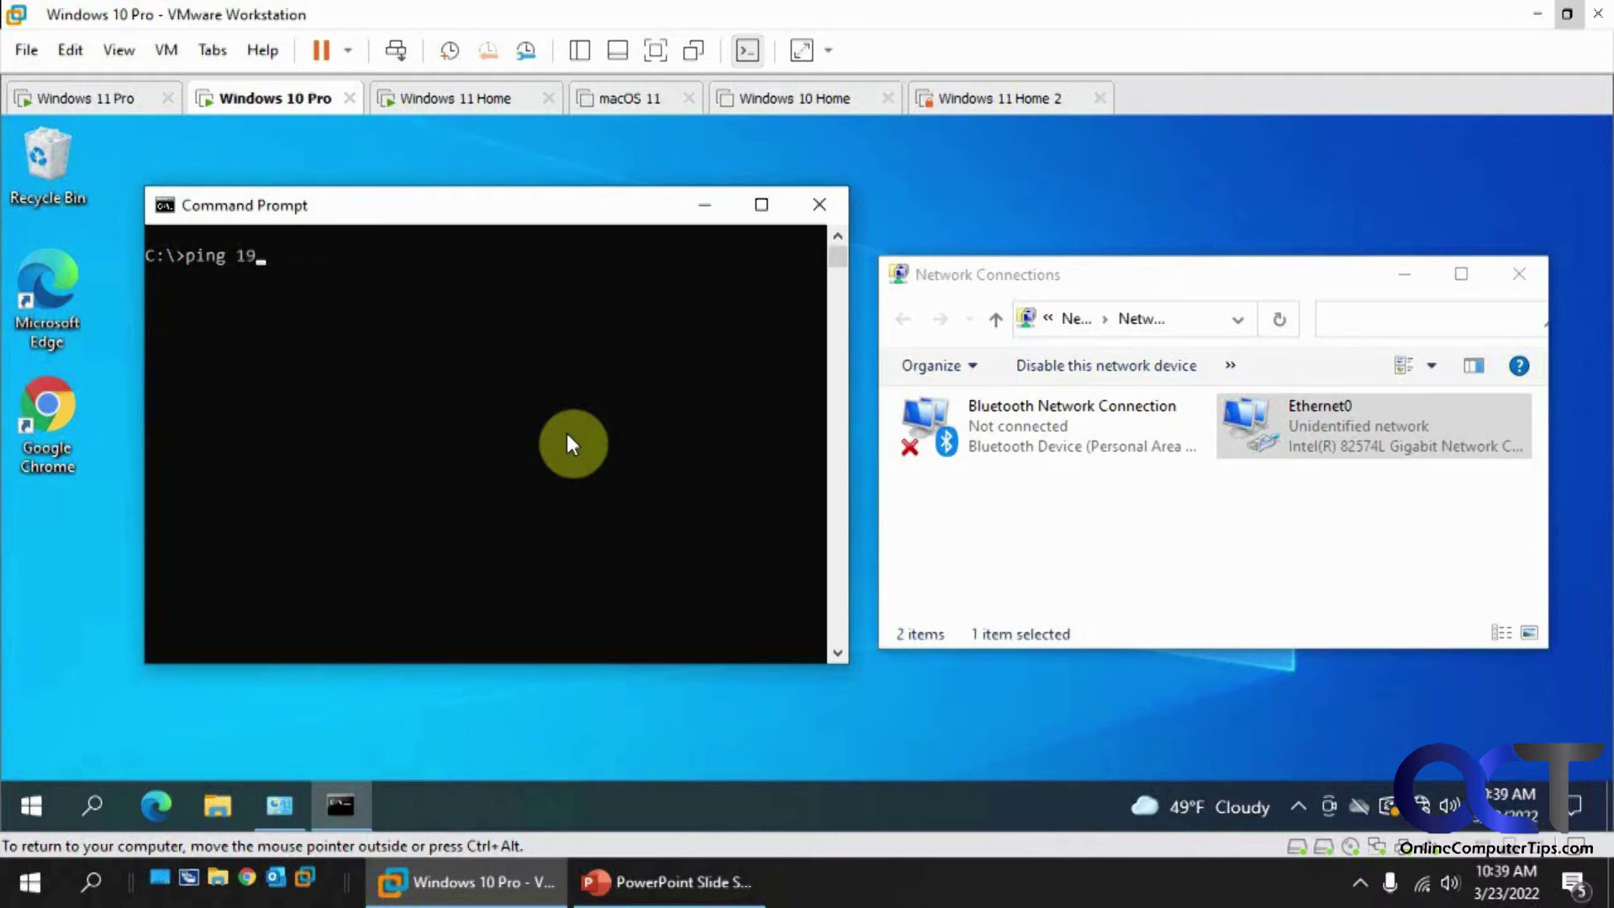
{"action": "type", "text": "2.168.10.103"}
{"action": "key", "text": "Return"}
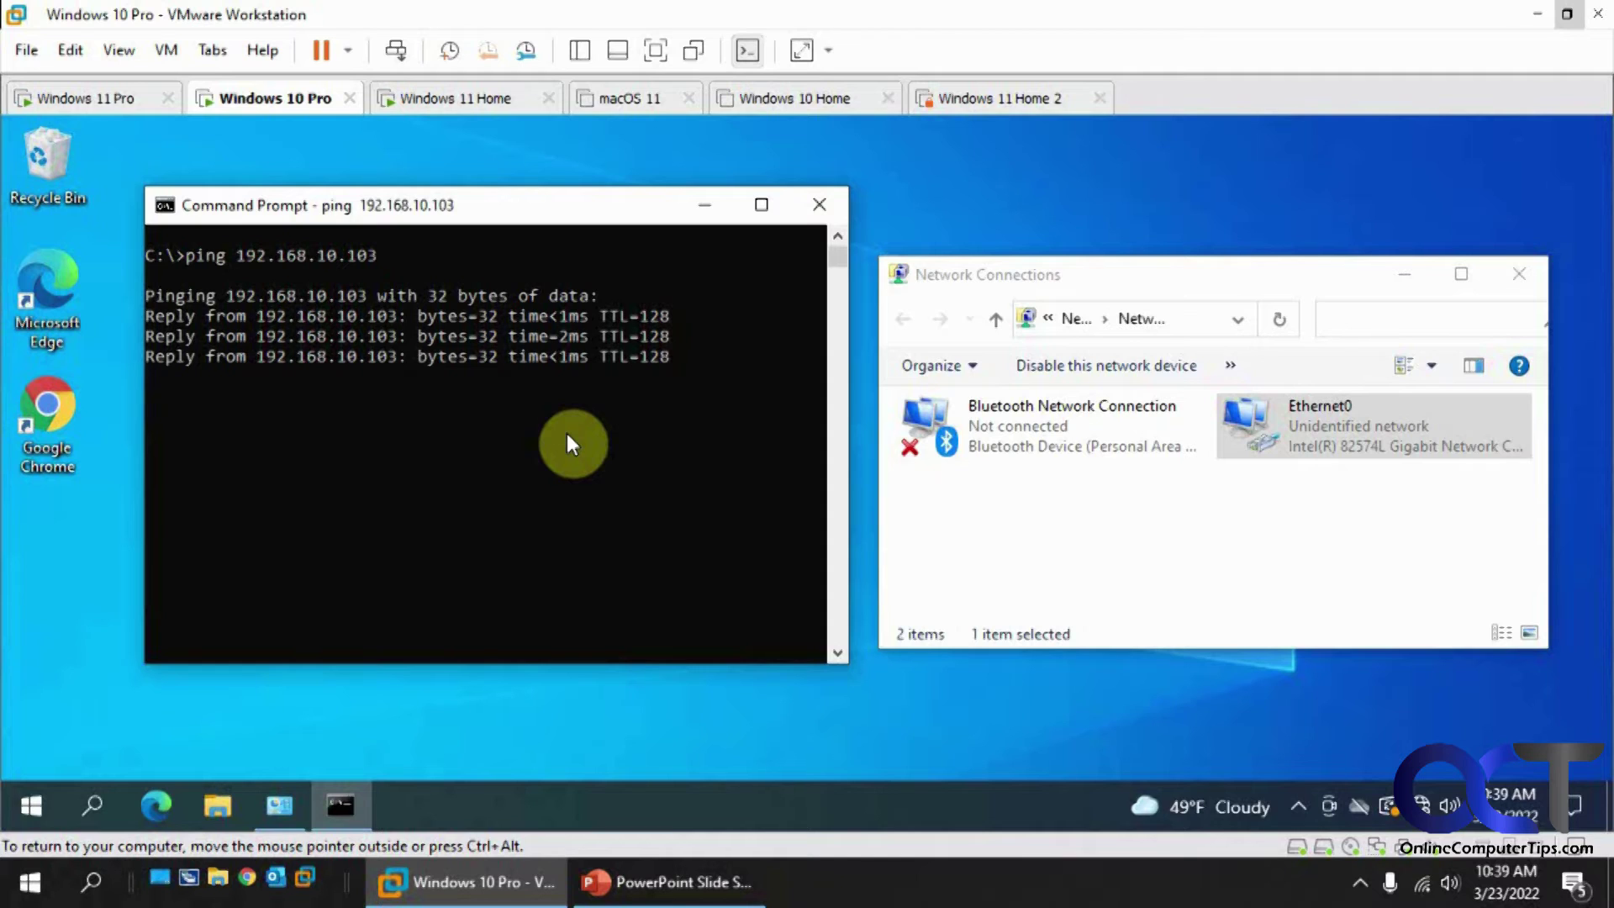
Step: Run ipconfig on Windows 10 Pro and bring up Ethernet0's IPv4 settings
{"action": "type", "text": "ipconf"}
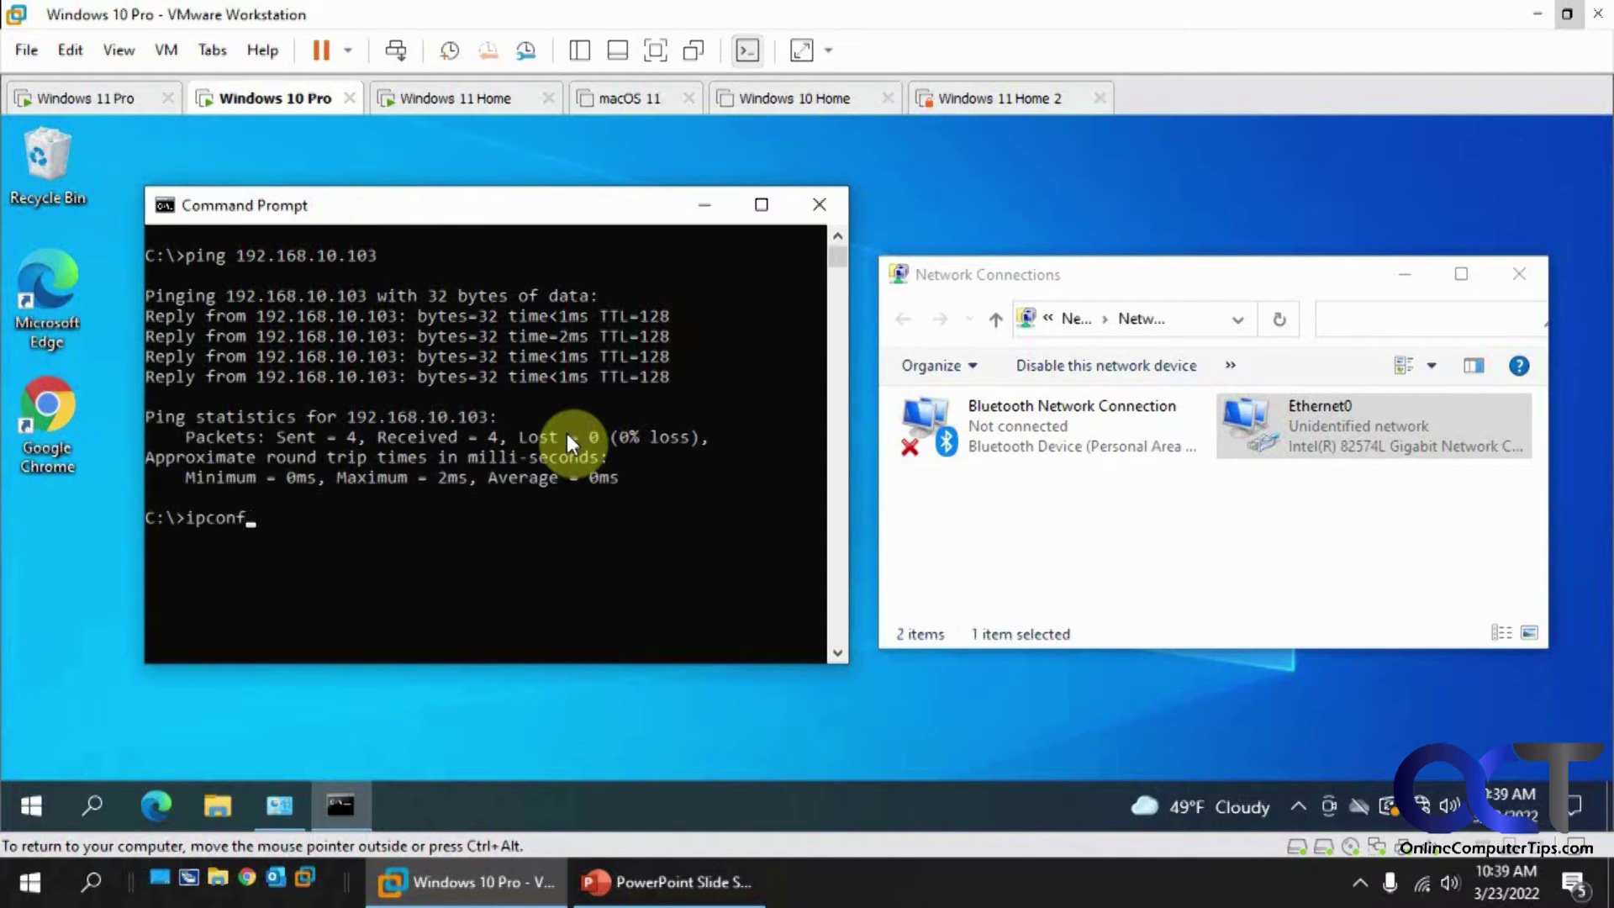
{"action": "type", "text": "ig"}
{"action": "key", "text": "Return"}
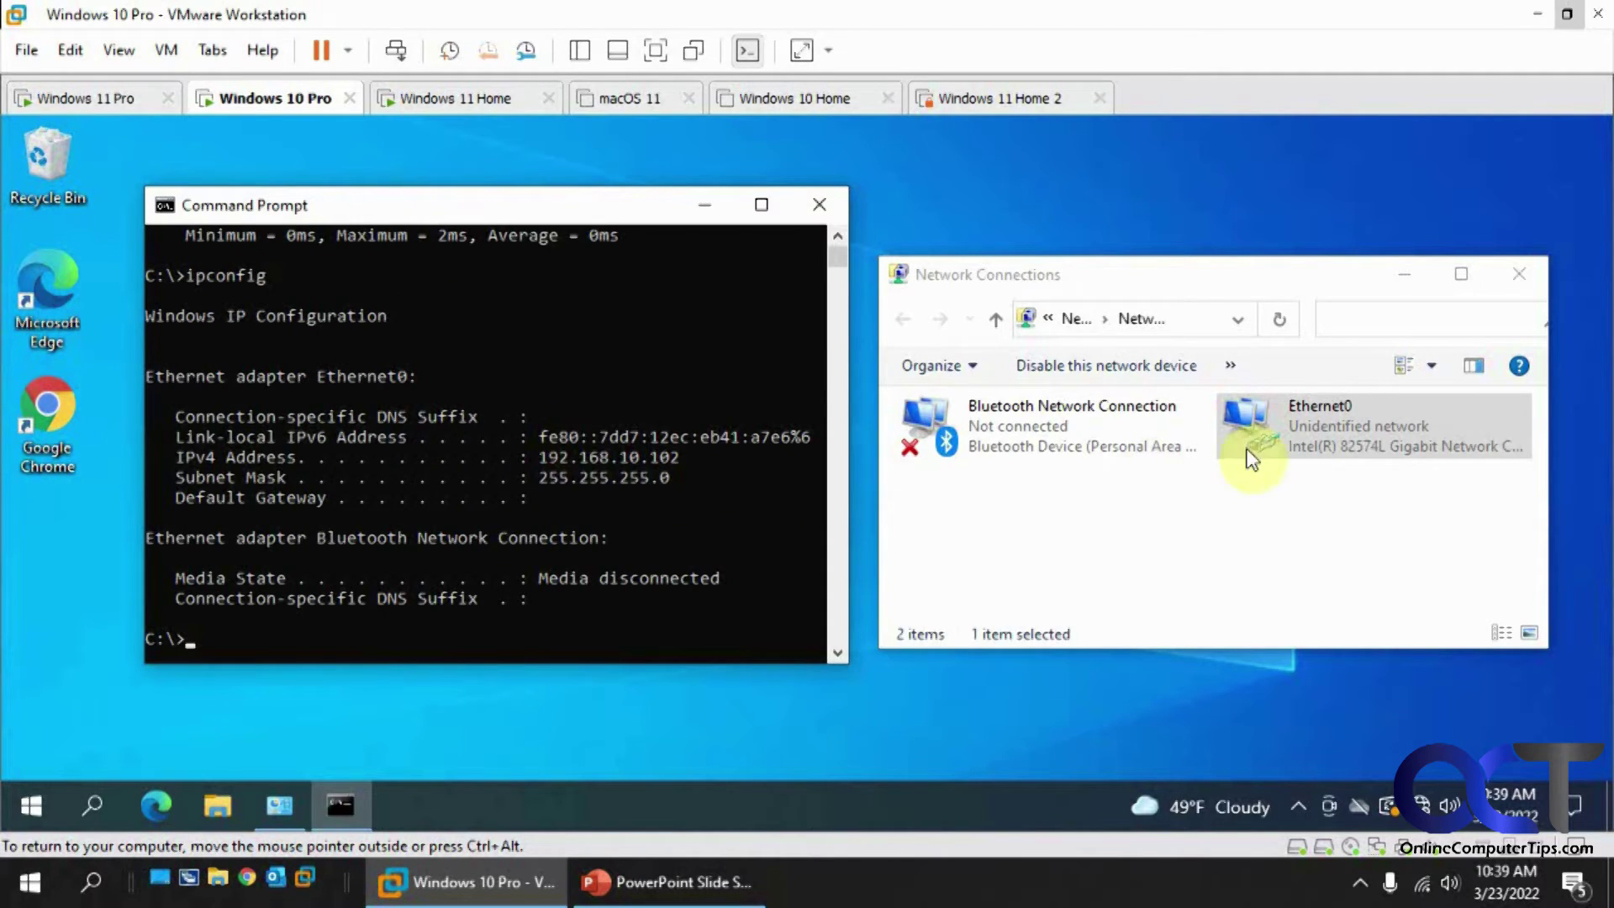
{"action": "right_click", "coordinate": [1299, 431]}
{"action": "left_click", "coordinate": [1359, 670]}
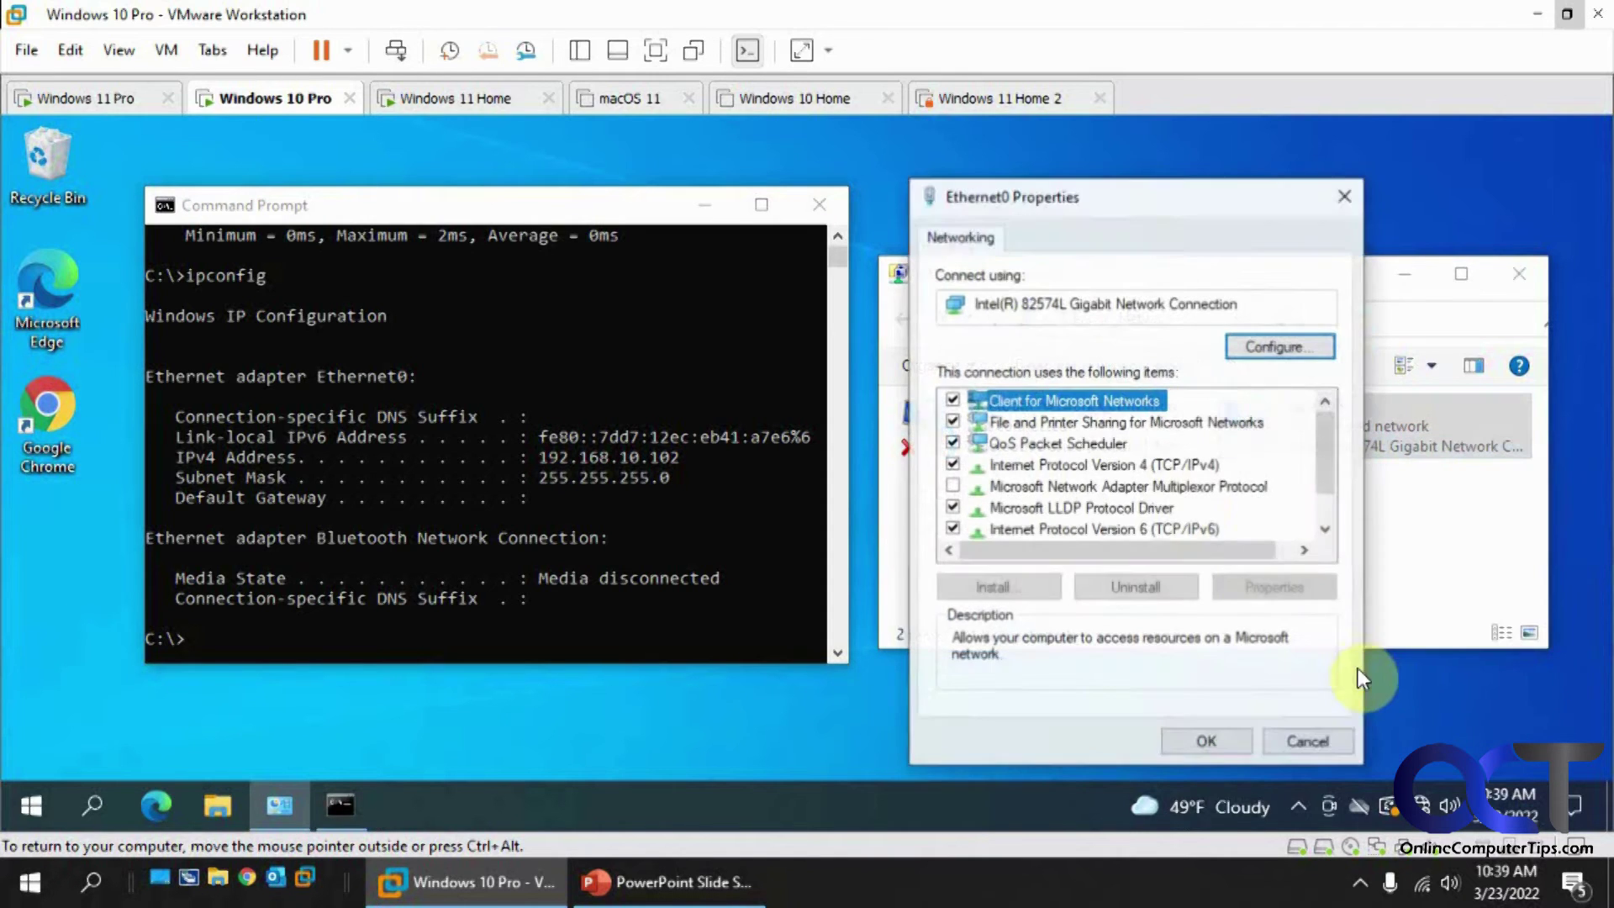
{"action": "left_click", "coordinate": [1098, 468]}
{"action": "double_click", "coordinate": [1097, 468]}
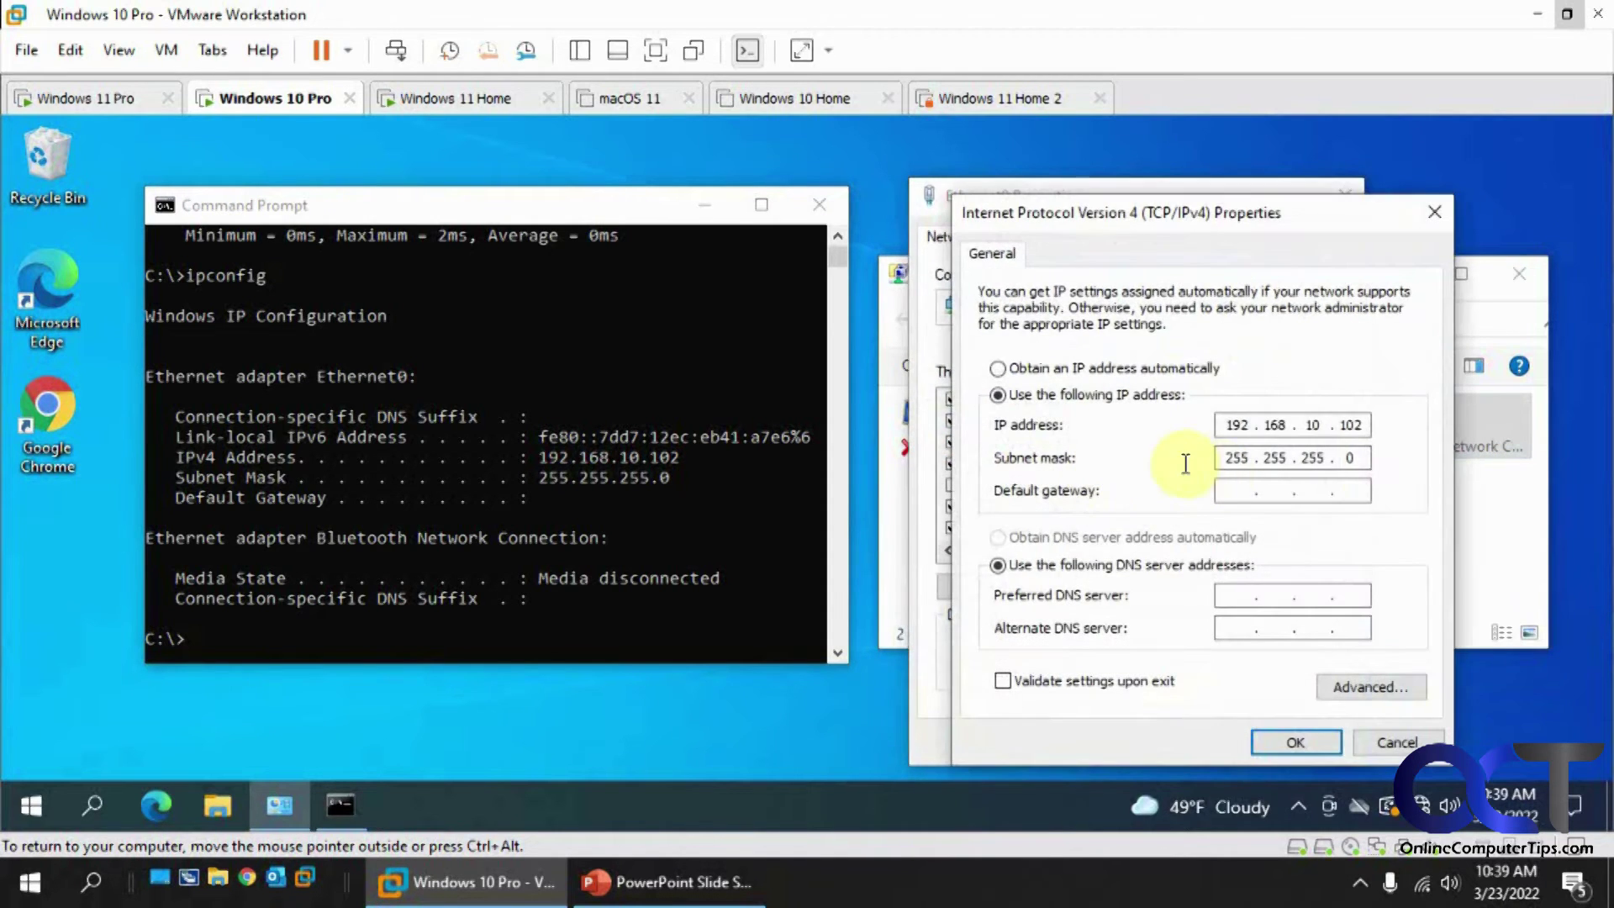
{"action": "left_click", "coordinate": [664, 879]}
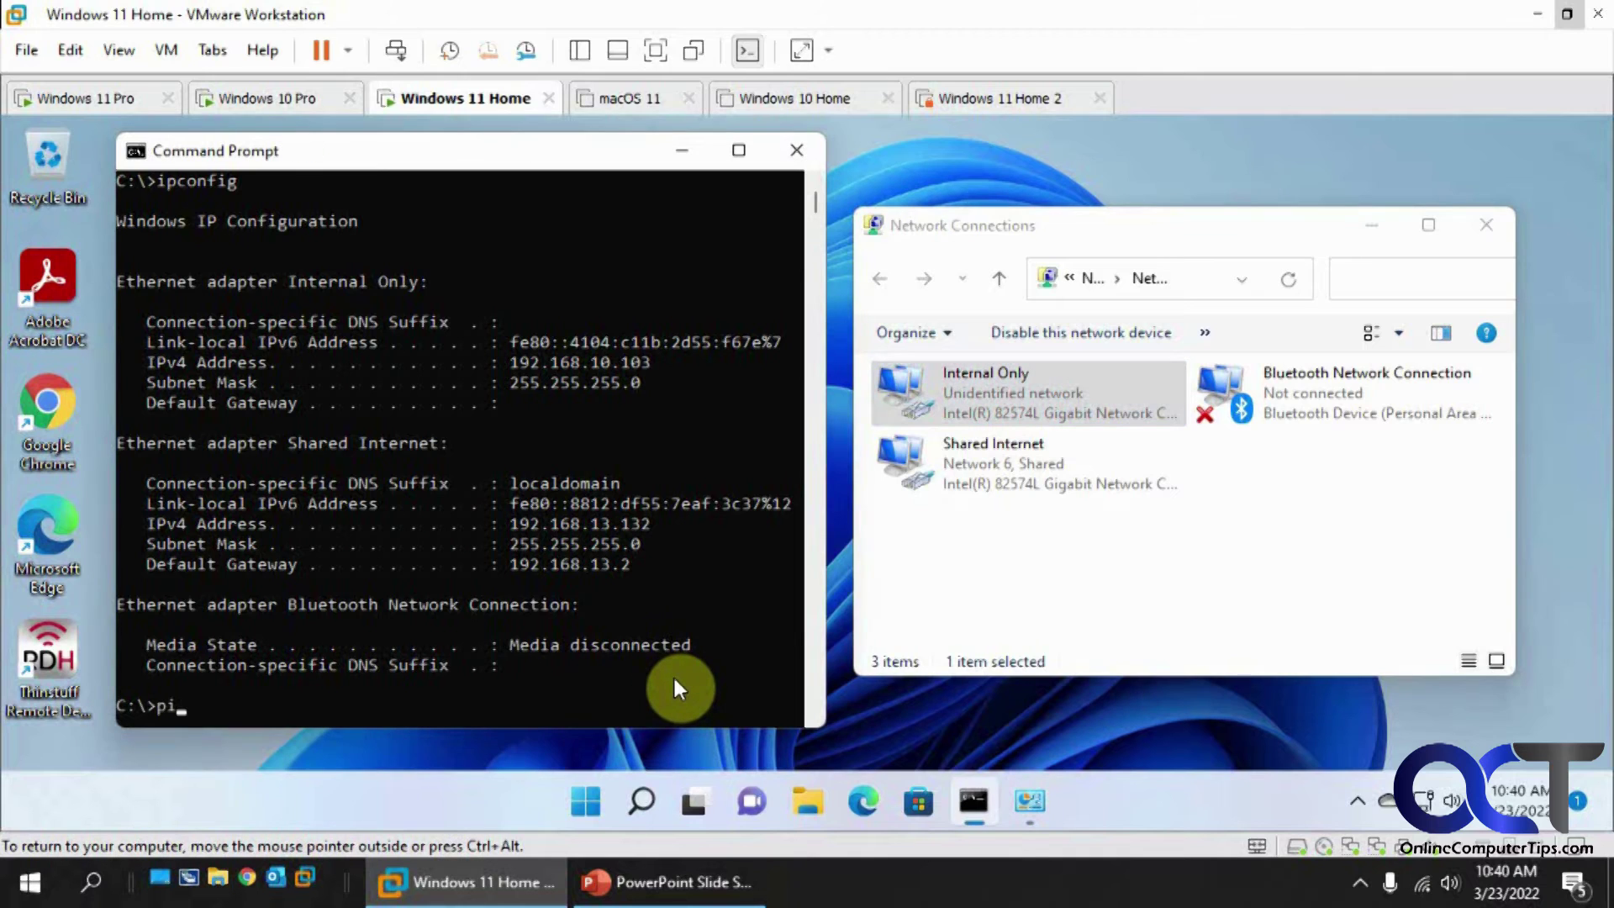
{"action": "type", "text": "google.com"}
{"action": "key", "text": "Return"}
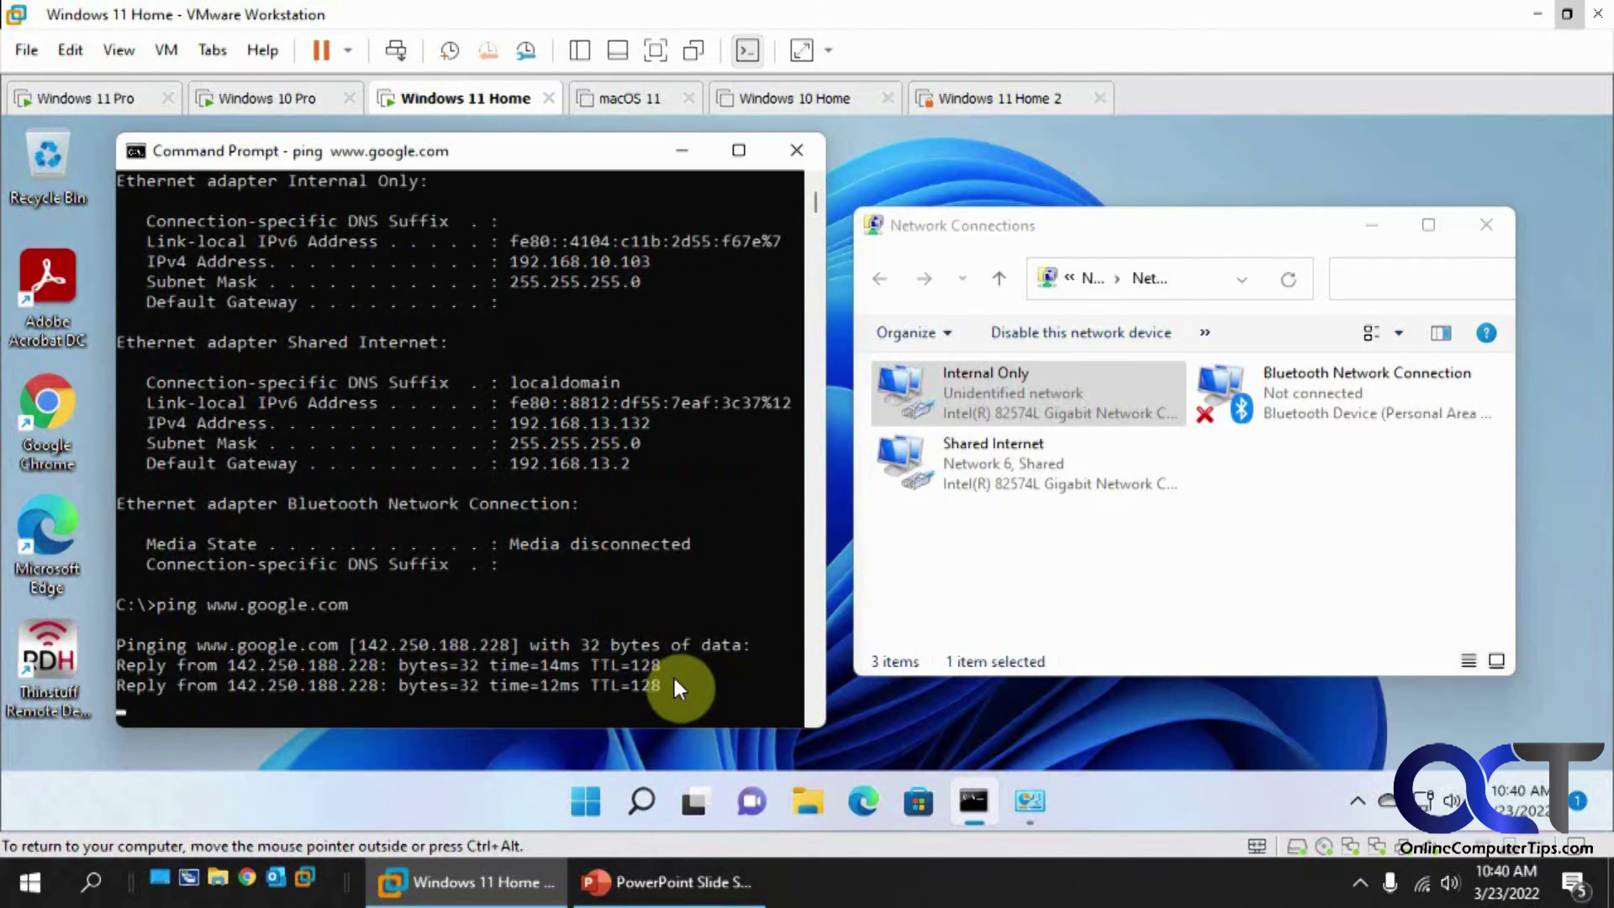
{"action": "left_click", "coordinate": [672, 879]}
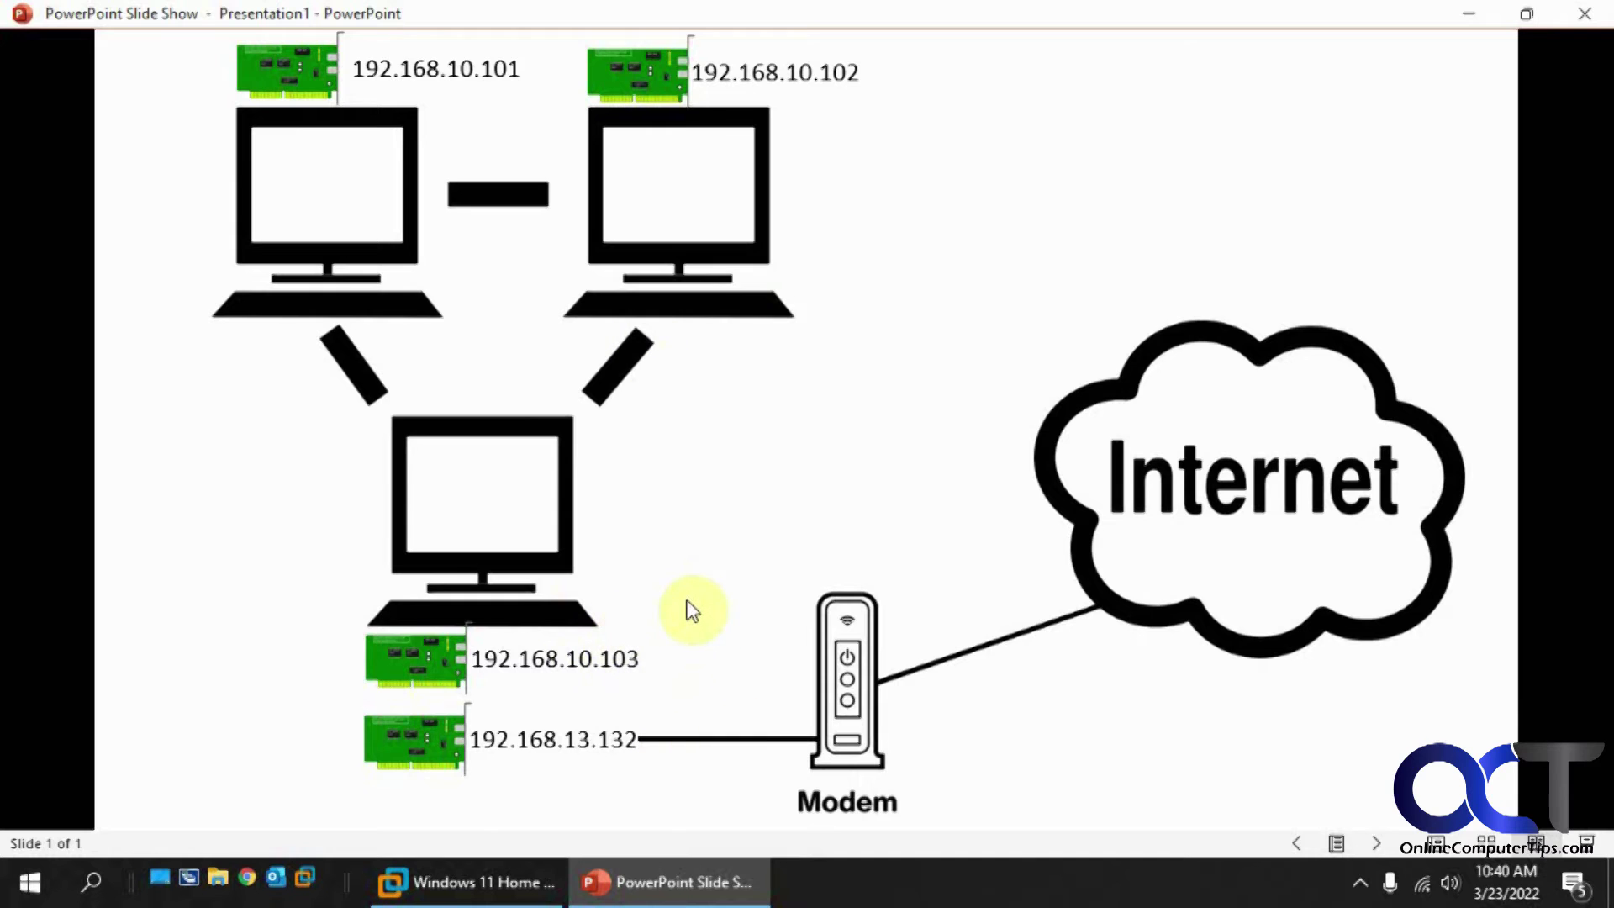
Step: Switch from the slide show back to the Windows 11 Home VM
{"action": "left_click", "coordinate": [488, 884]}
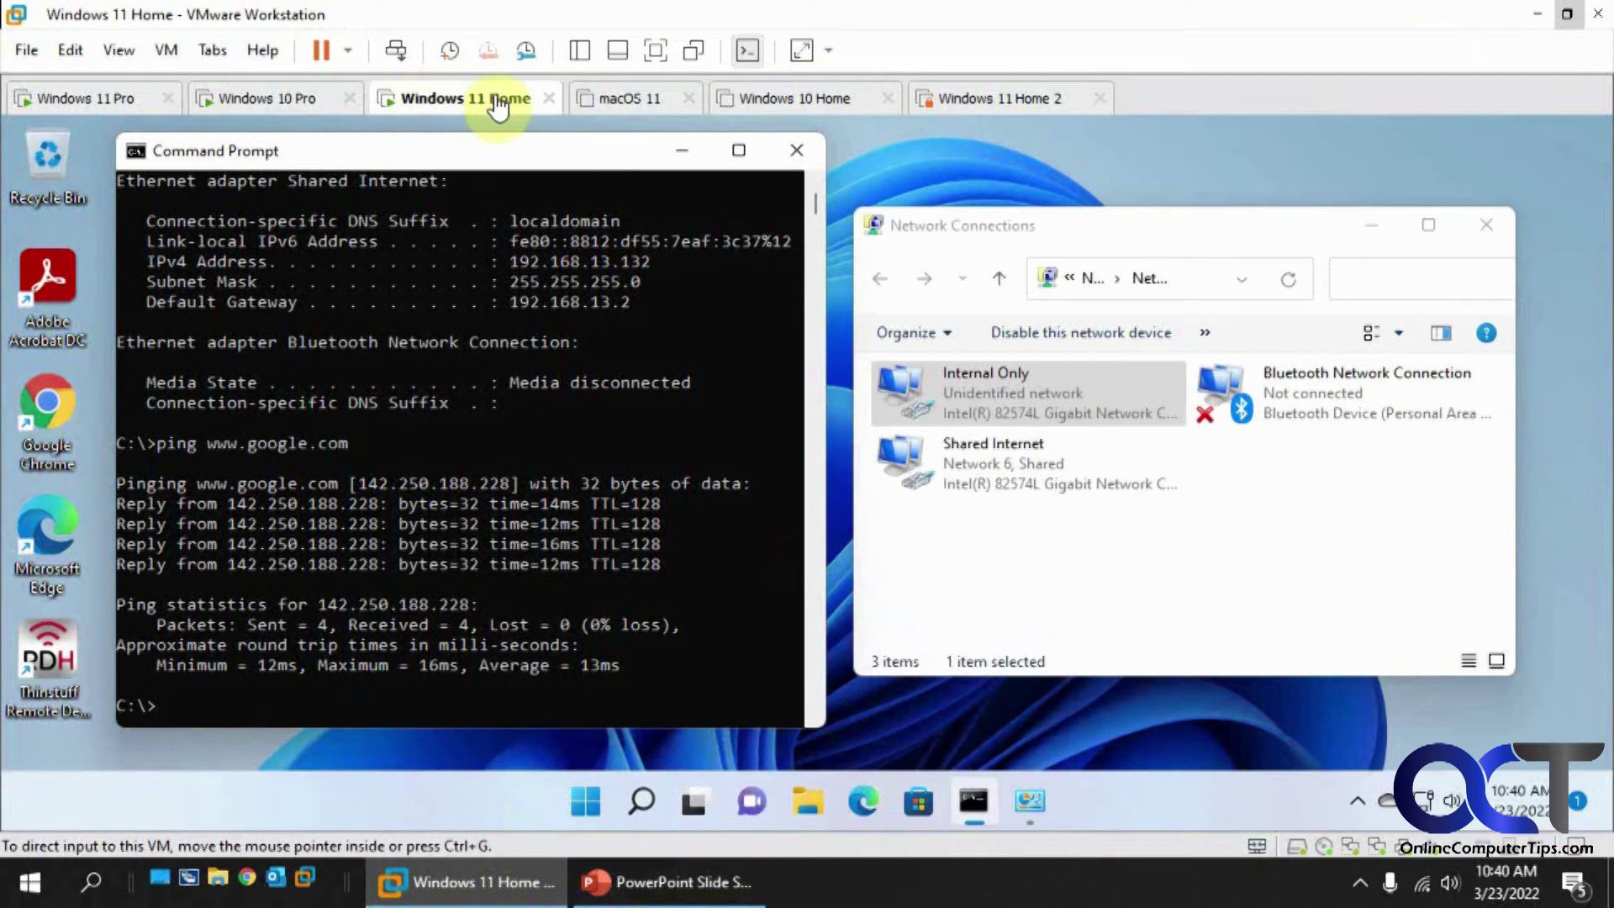
Step: Cancel the Windows 10 Pro dialogs and reopen Ethernet0's IPv4 settings
{"action": "left_click", "coordinate": [296, 99]}
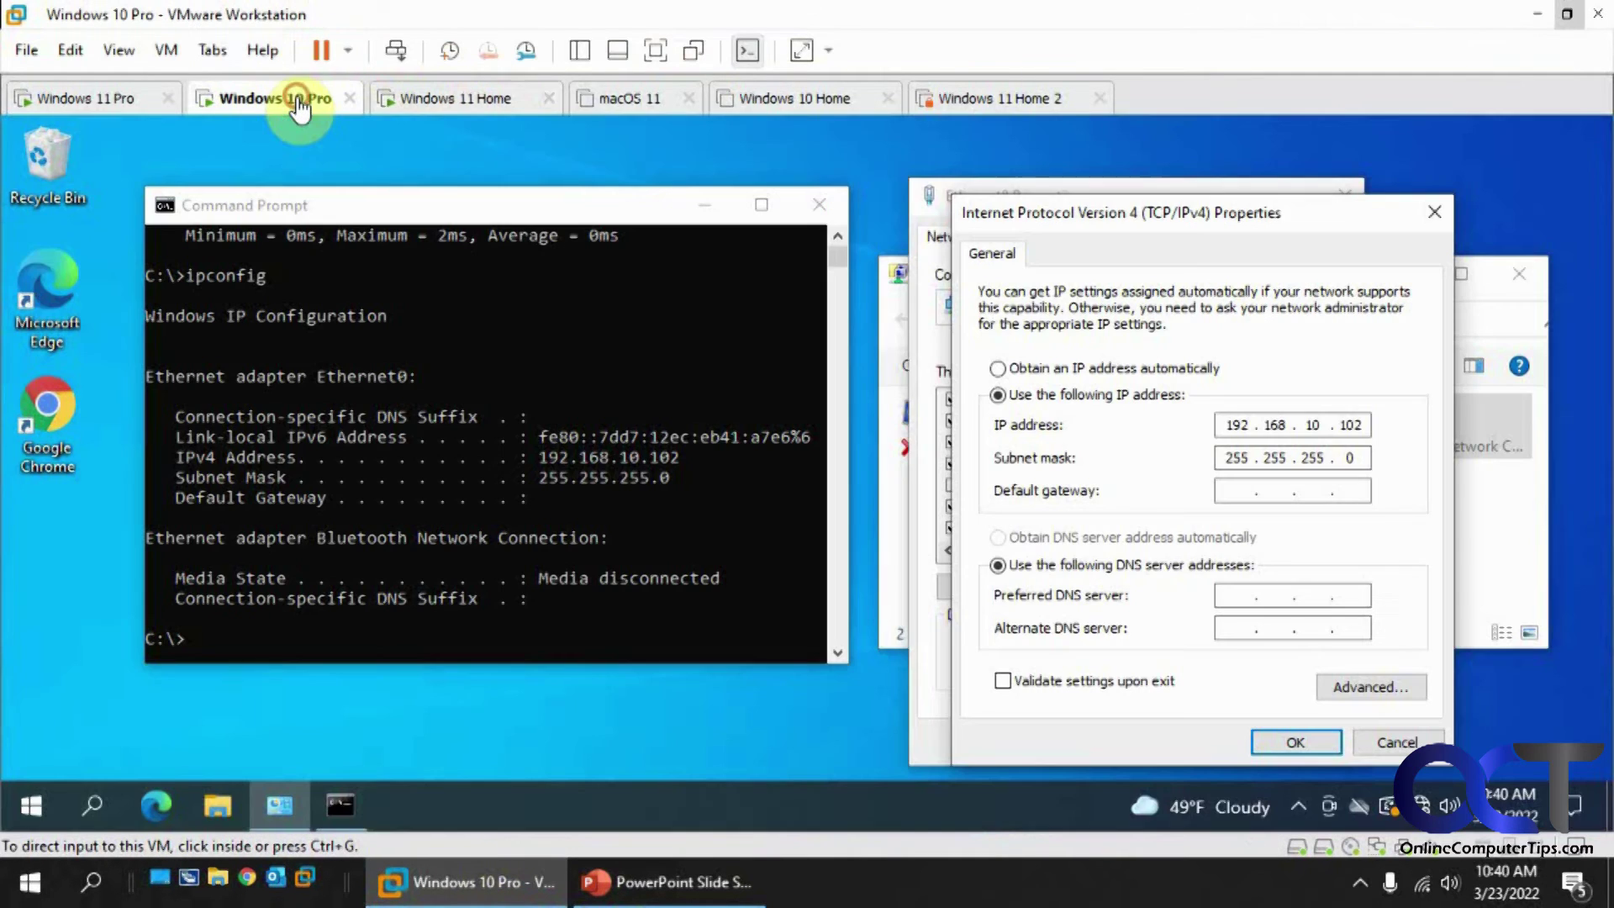
{"action": "left_click", "coordinate": [1395, 741]}
{"action": "left_click", "coordinate": [1318, 740]}
{"action": "right_click", "coordinate": [1305, 445]}
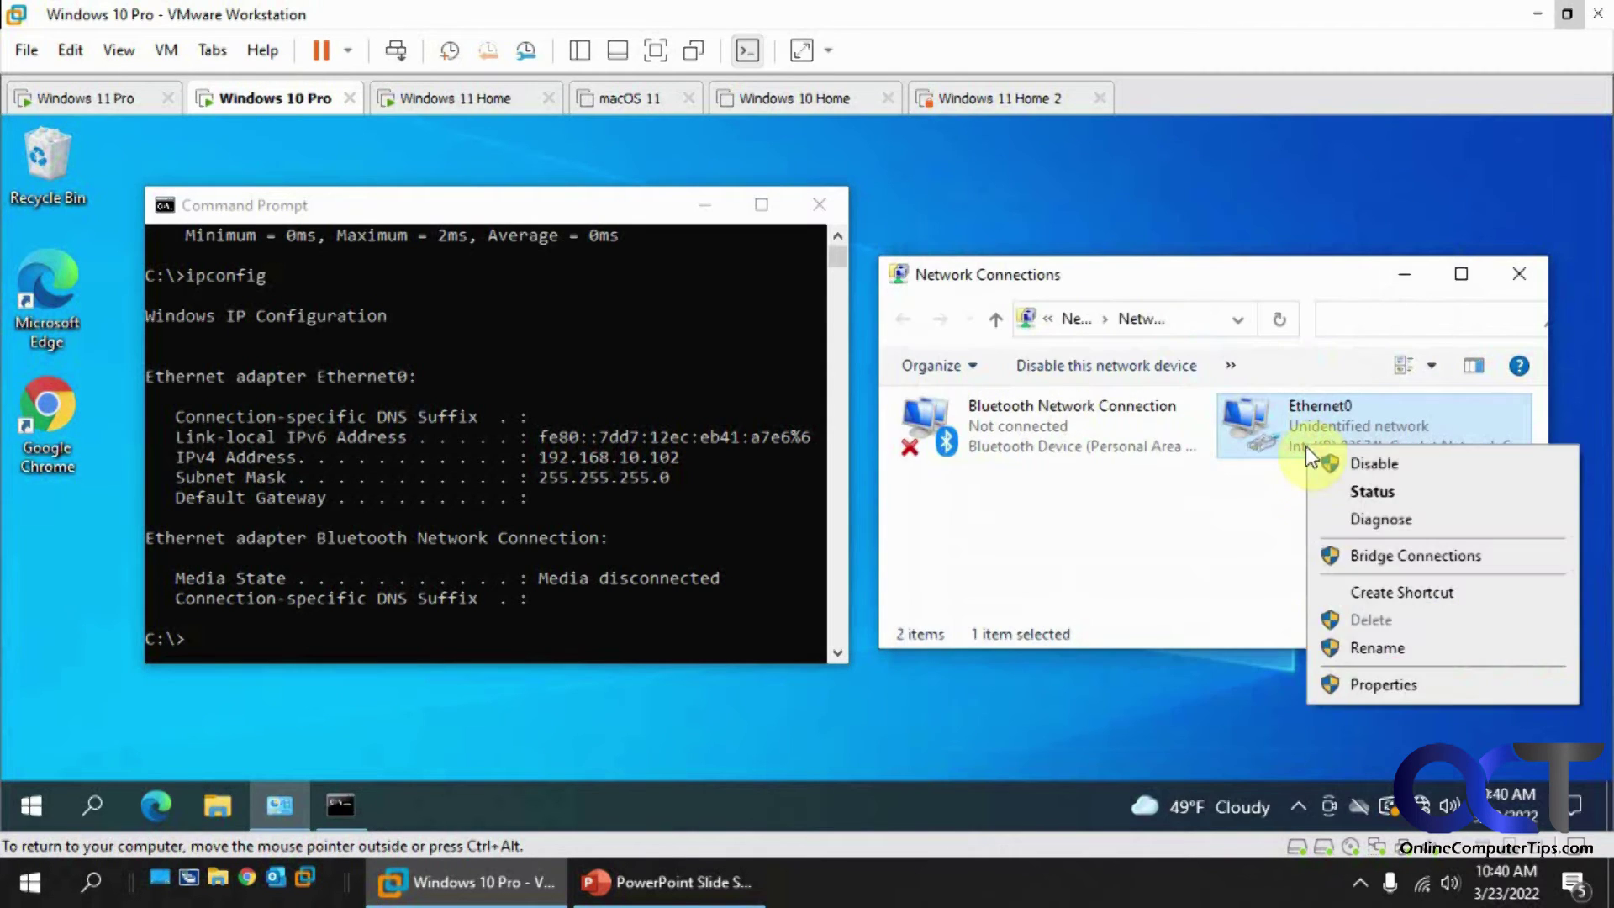
{"action": "left_click", "coordinate": [1371, 685]}
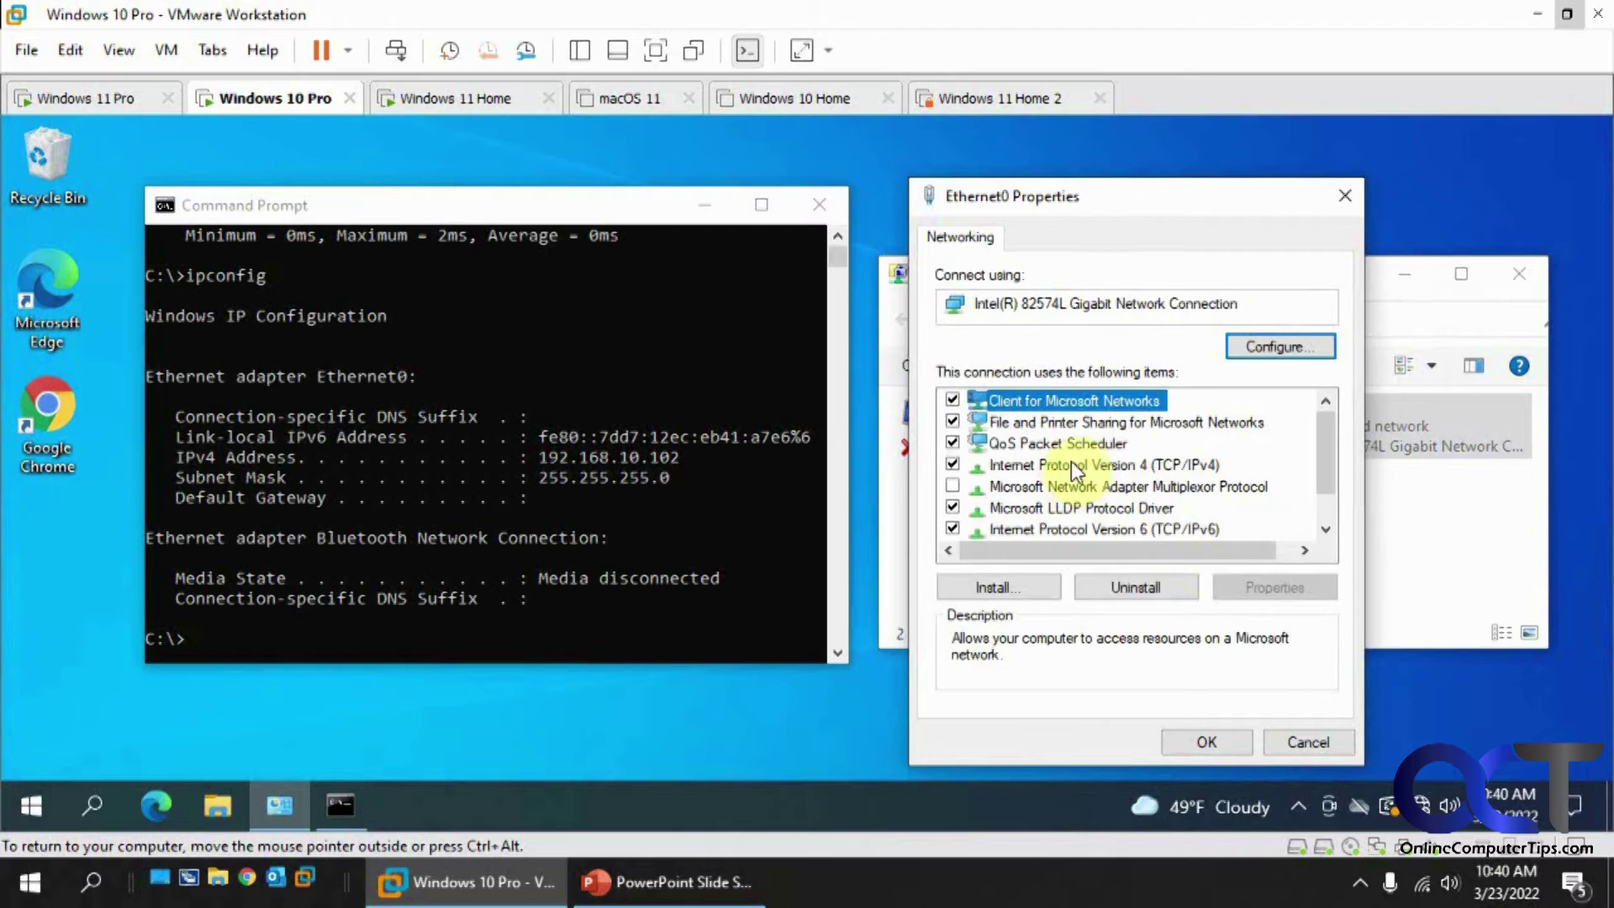
{"action": "double_click", "coordinate": [1071, 461]}
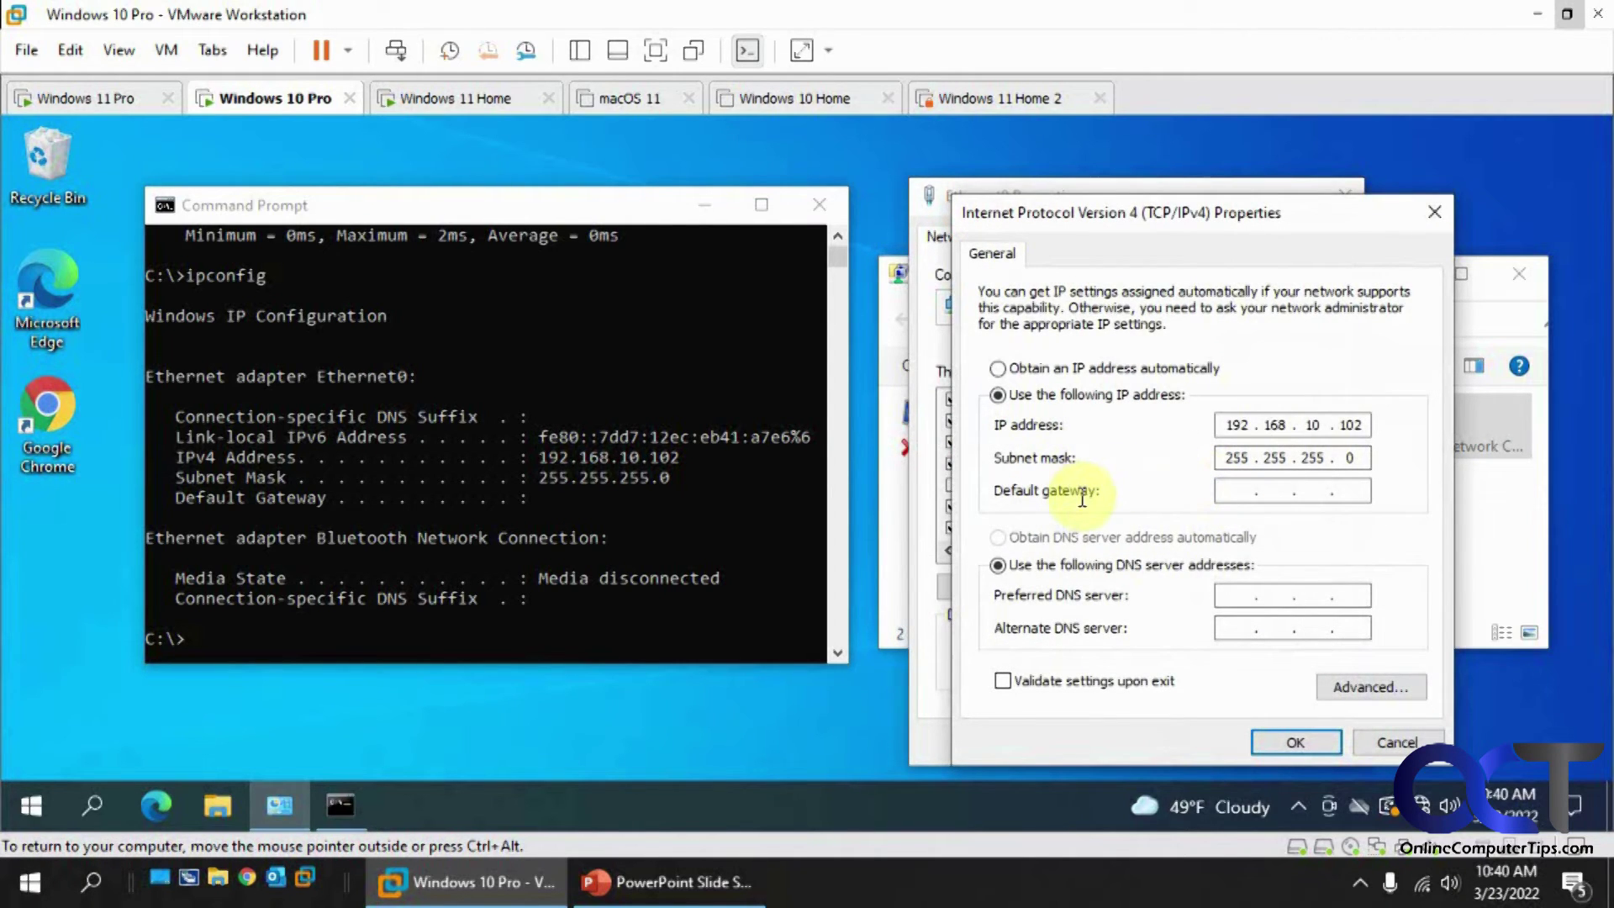
Step: Enter default gateway 192.168.10.103 and preferred DNS 8.8.8.8, then save
{"action": "left_click", "coordinate": [1238, 492]}
{"action": "type", "text": "192 . 168 . 10 . 103"}
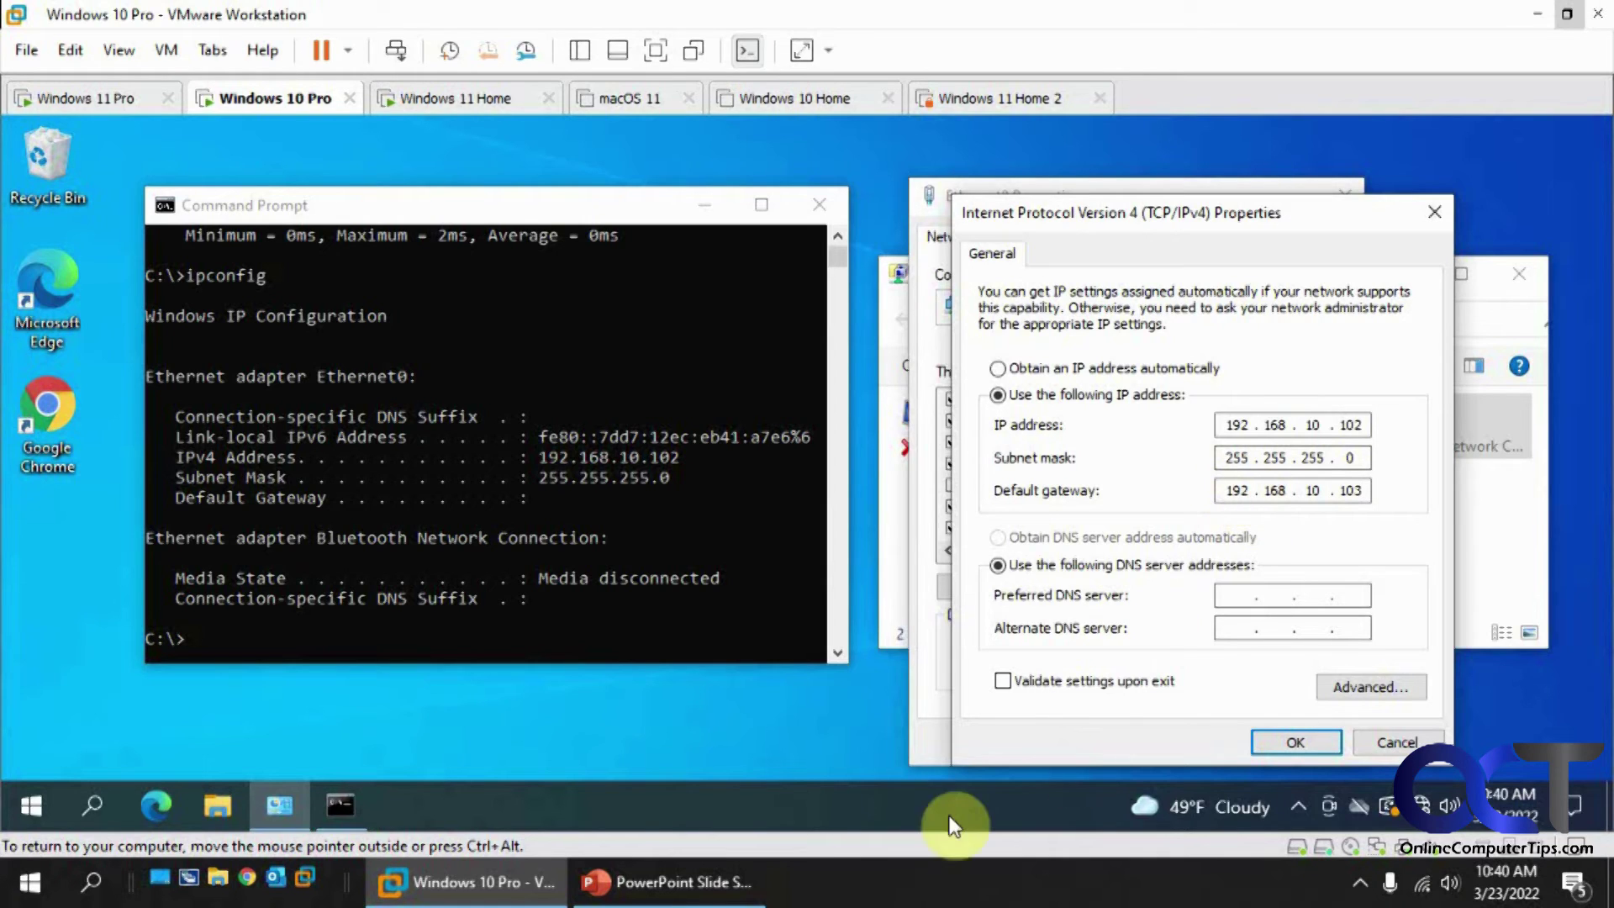
{"action": "left_click", "coordinate": [716, 881]}
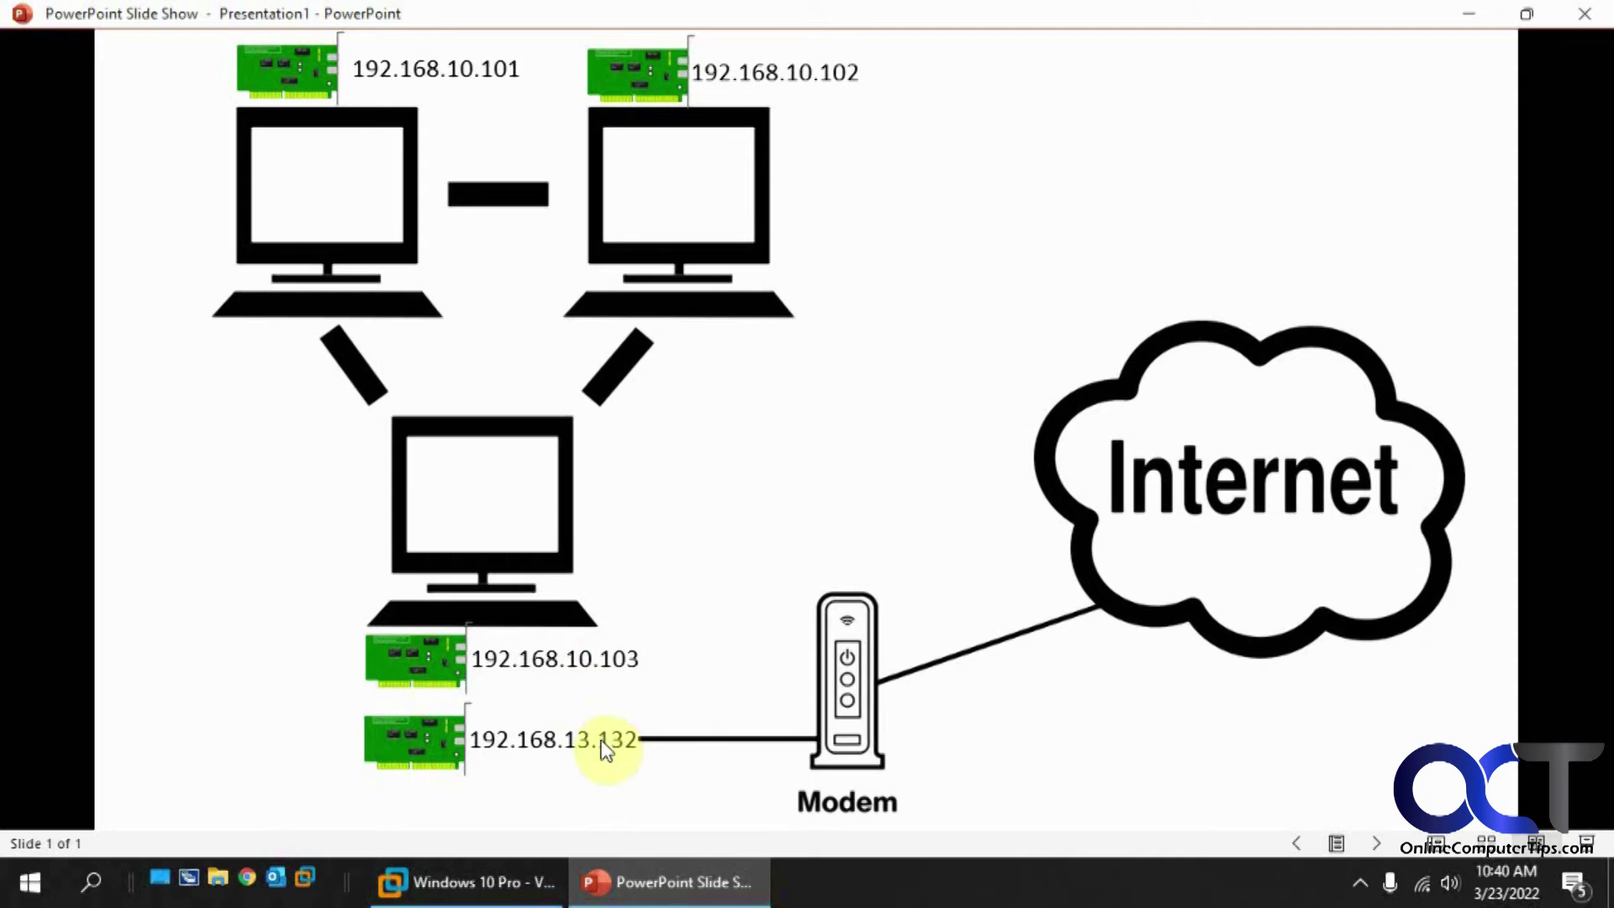
{"action": "left_click", "coordinate": [491, 881]}
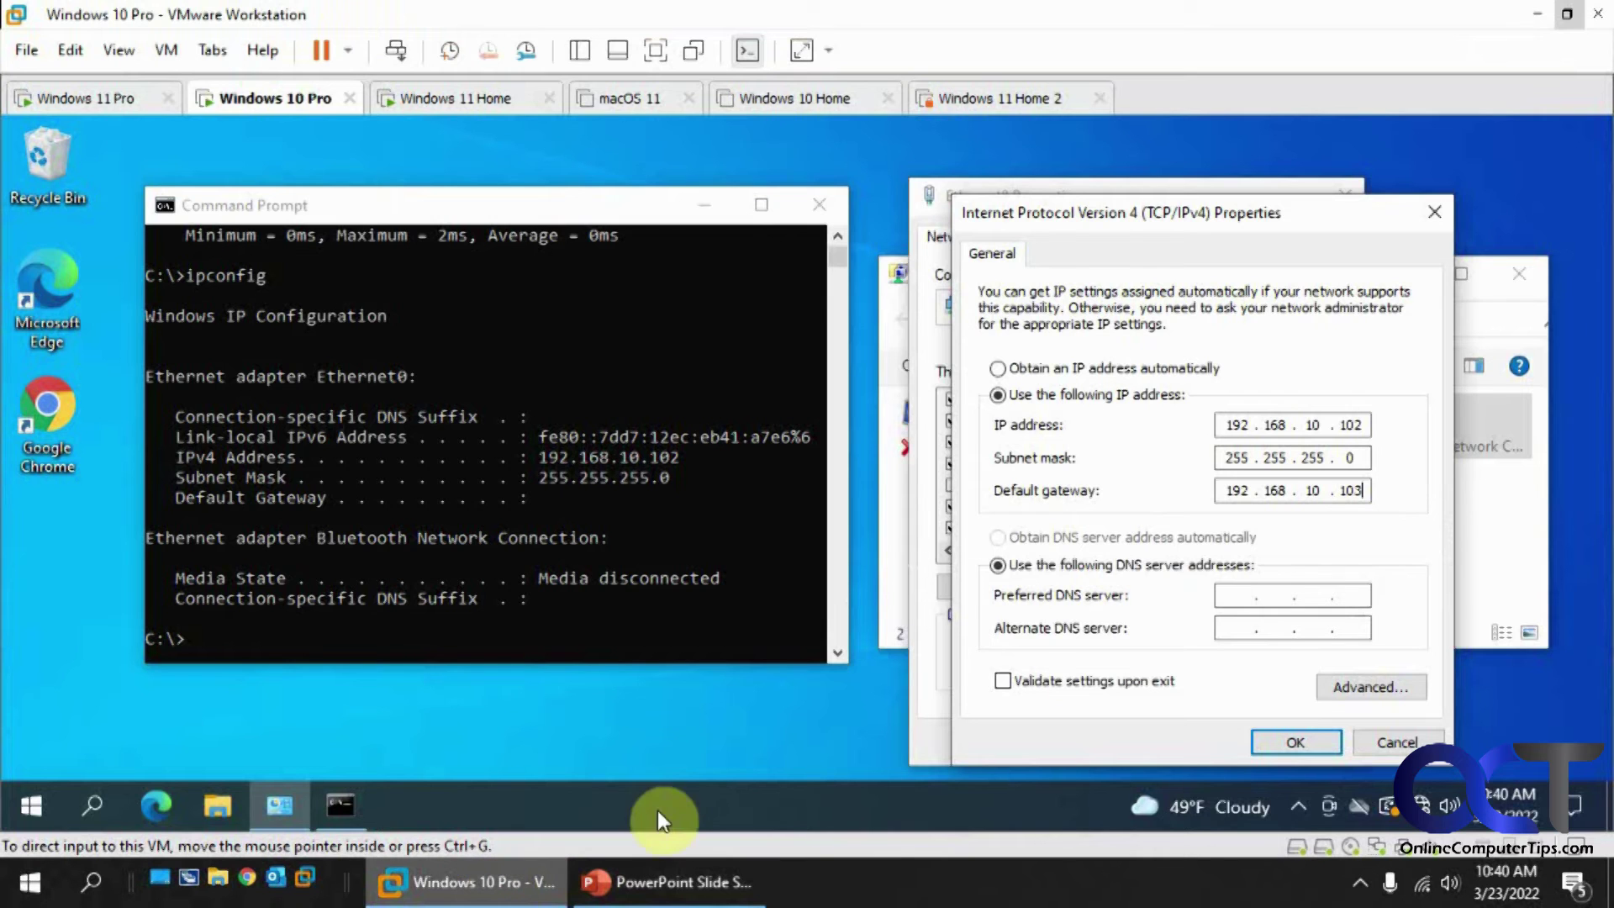
{"action": "left_click", "coordinate": [1239, 595]}
{"action": "type", "text": "8.8"}
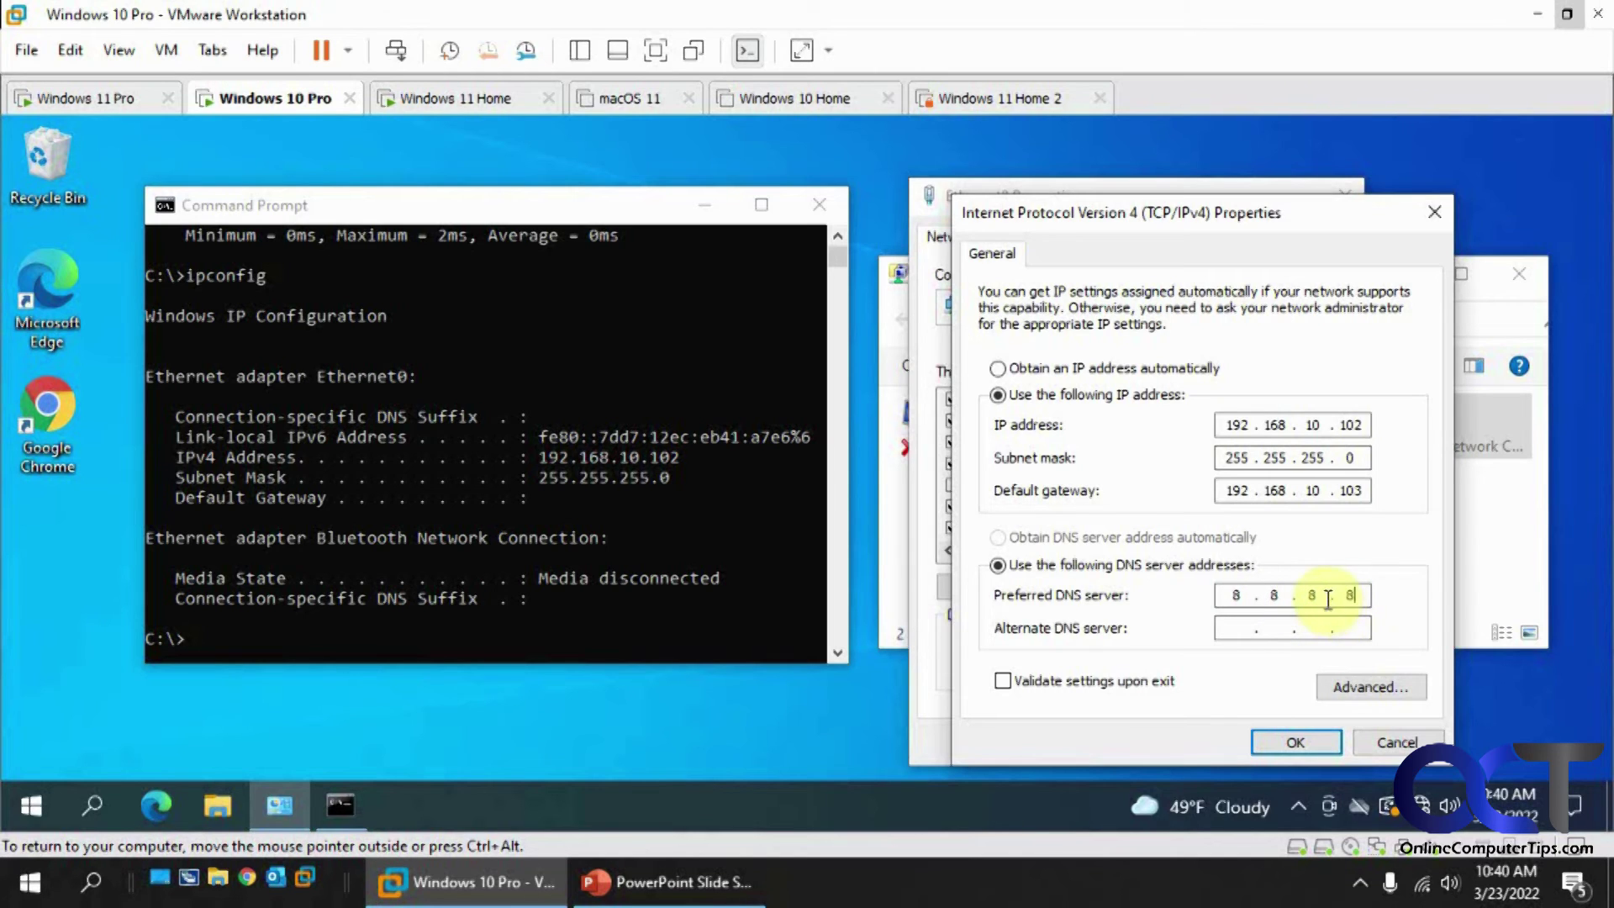
{"action": "left_click", "coordinate": [1295, 741]}
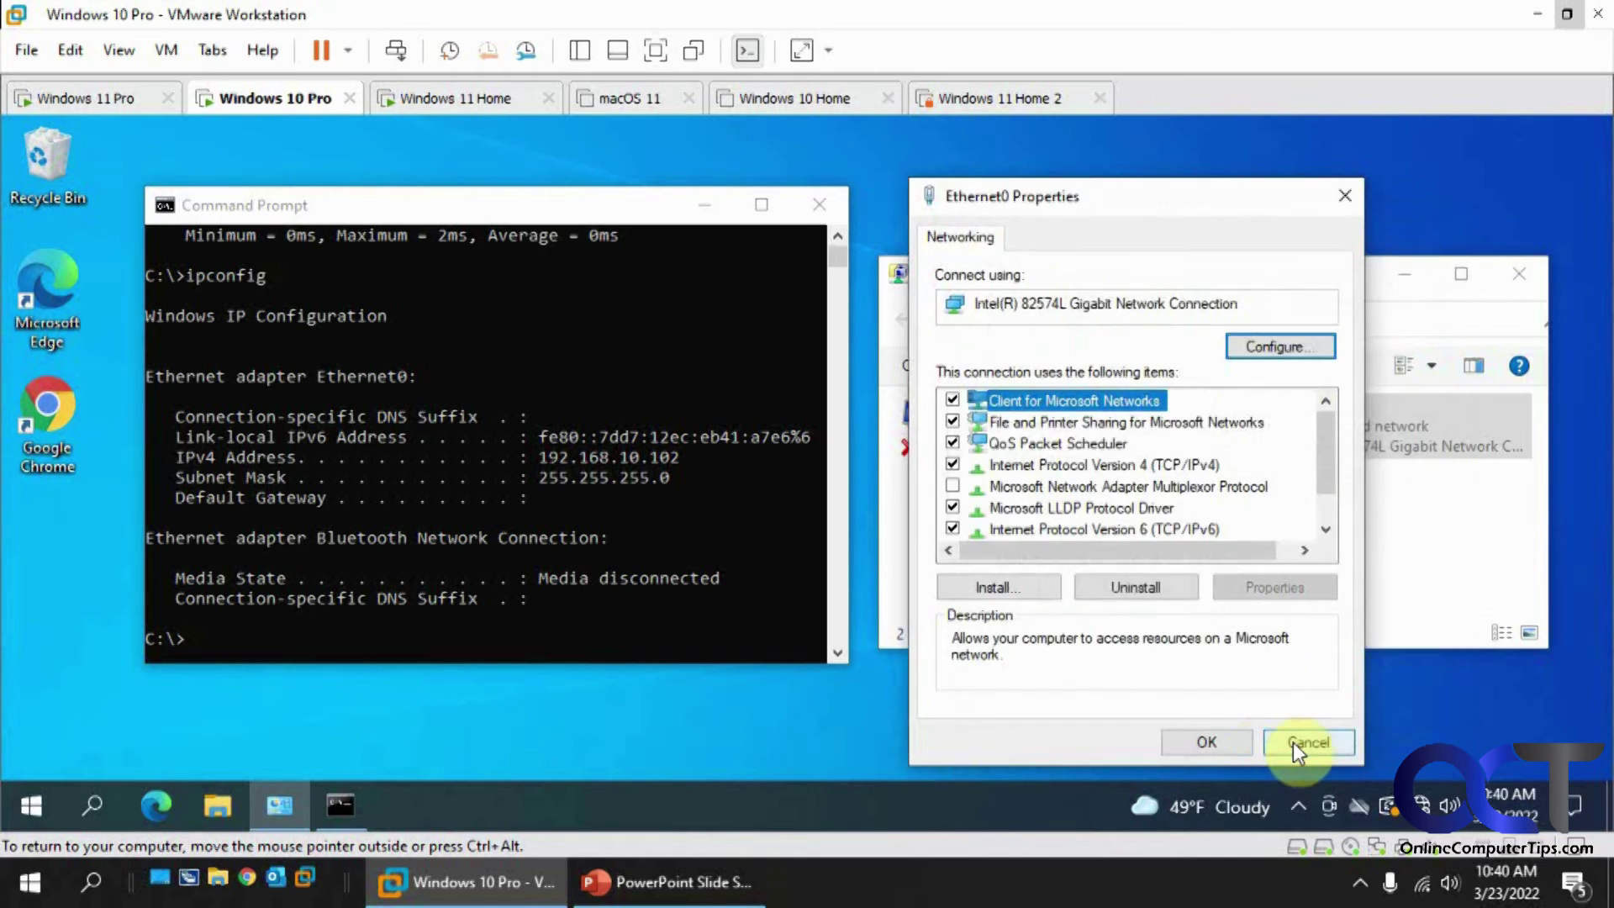
{"action": "left_click", "coordinate": [1219, 745]}
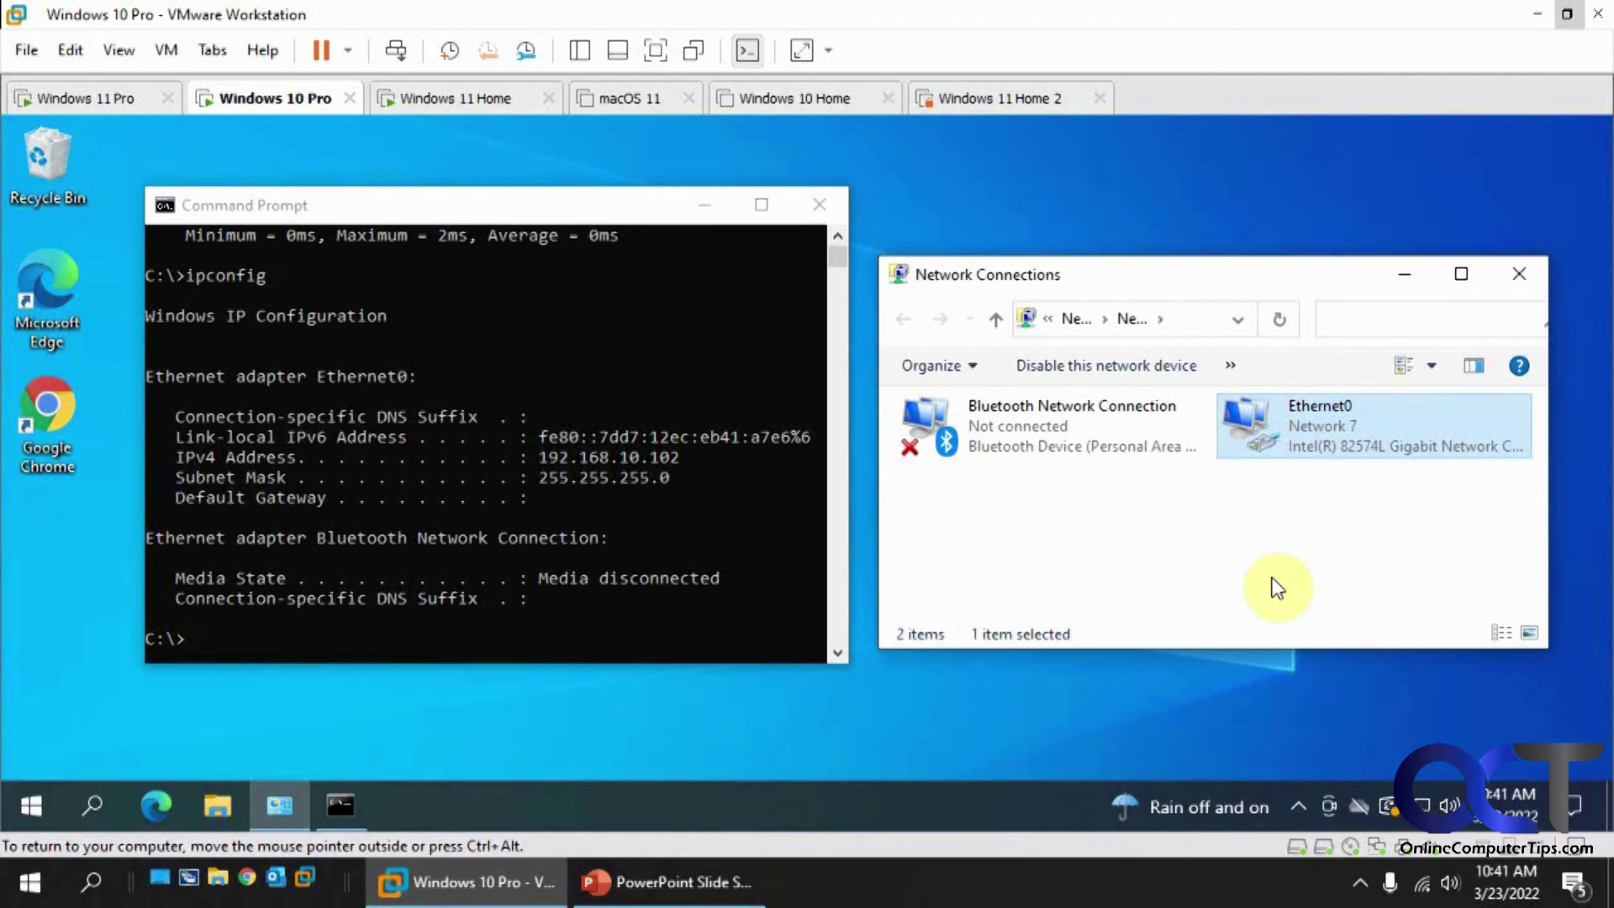
{"action": "left_click", "coordinate": [719, 607]}
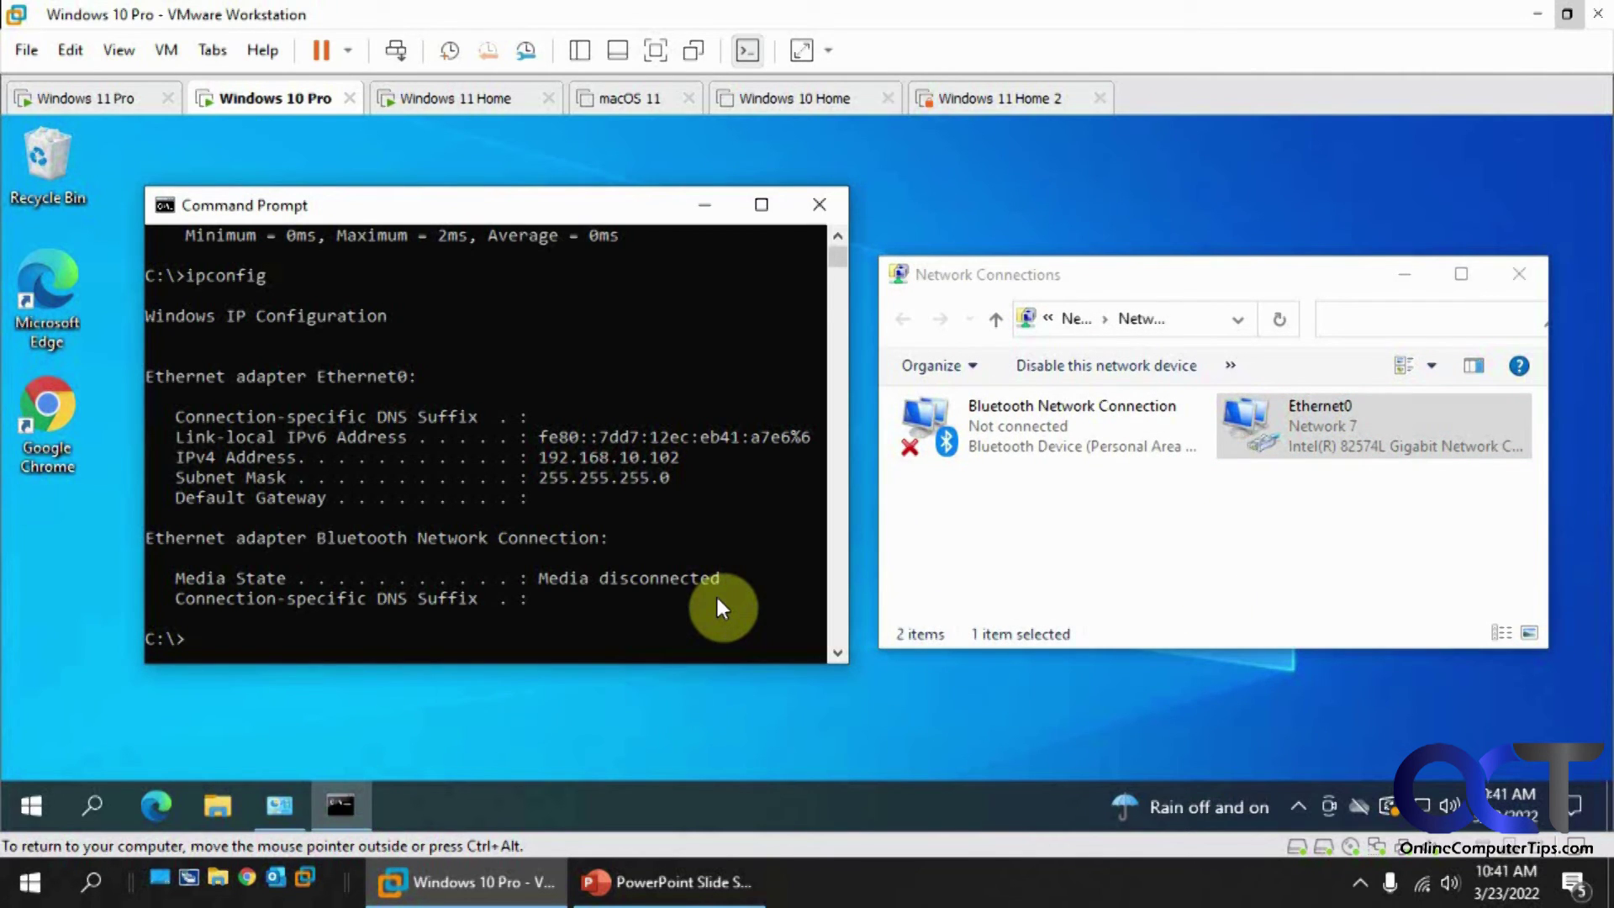
{"action": "type", "text": "ping www.google.com"}
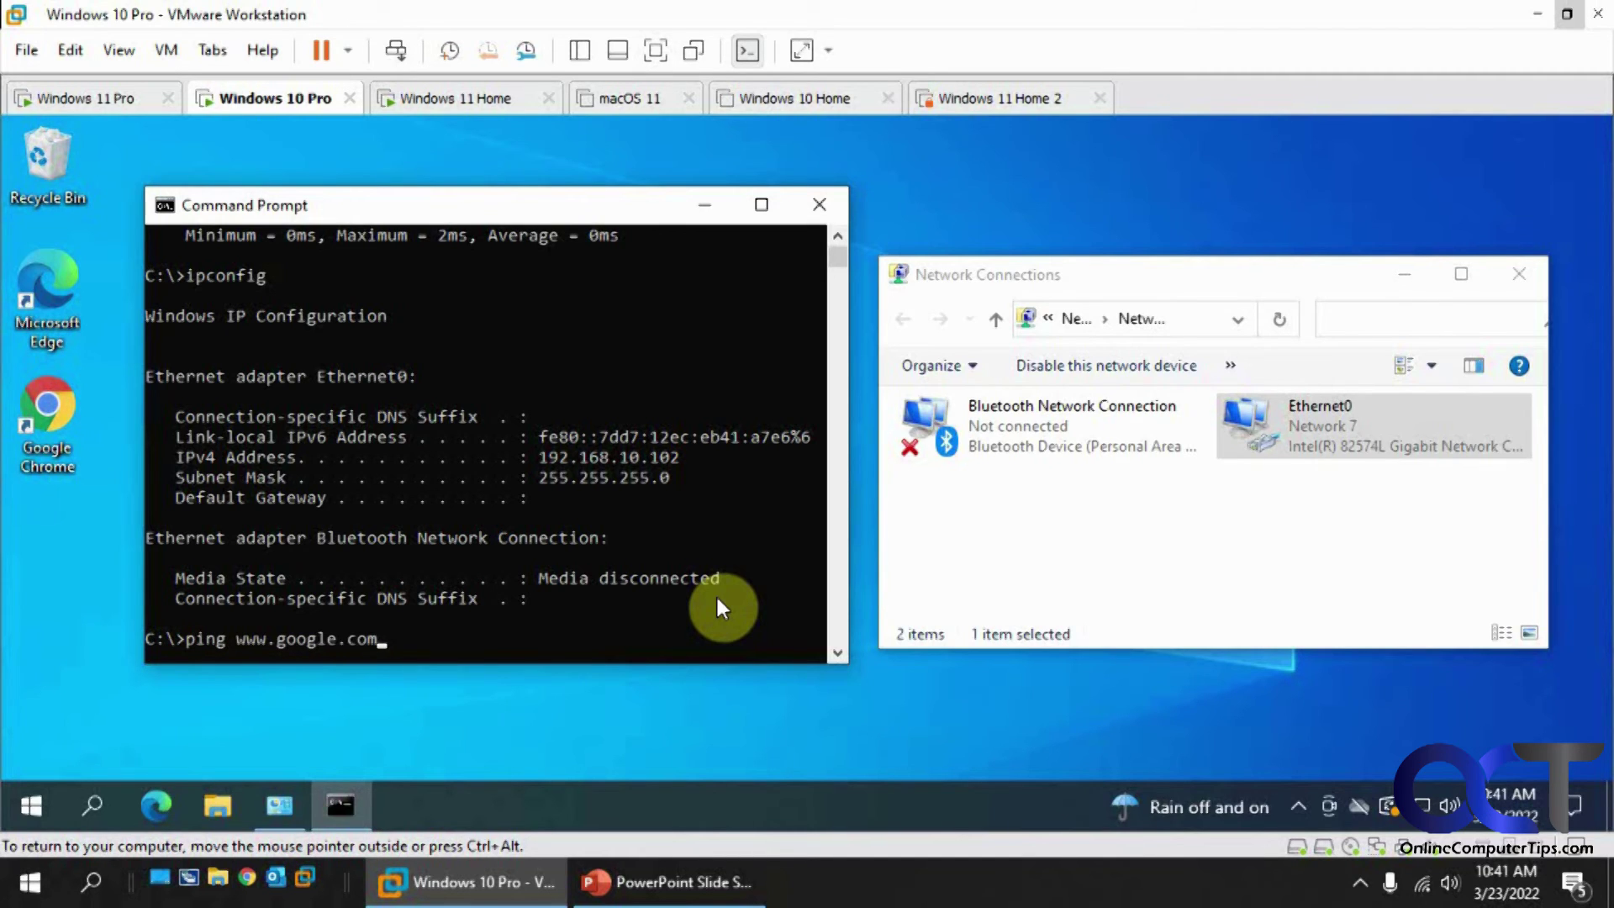
{"action": "key", "text": "Return"}
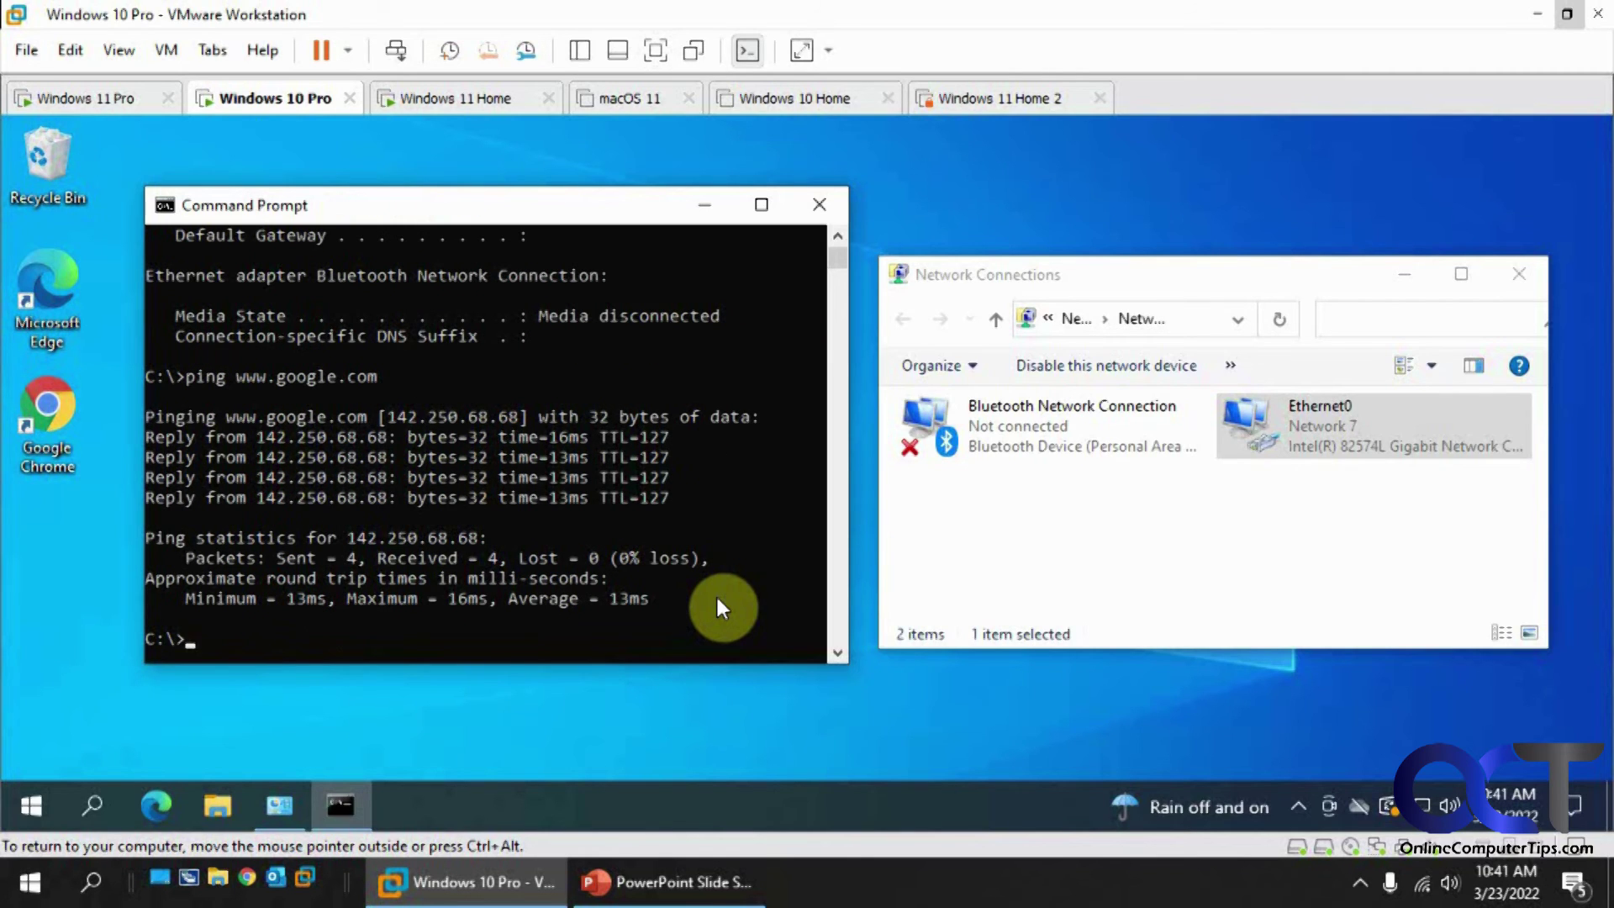
{"action": "type", "text": "ping 192.168.10.10"}
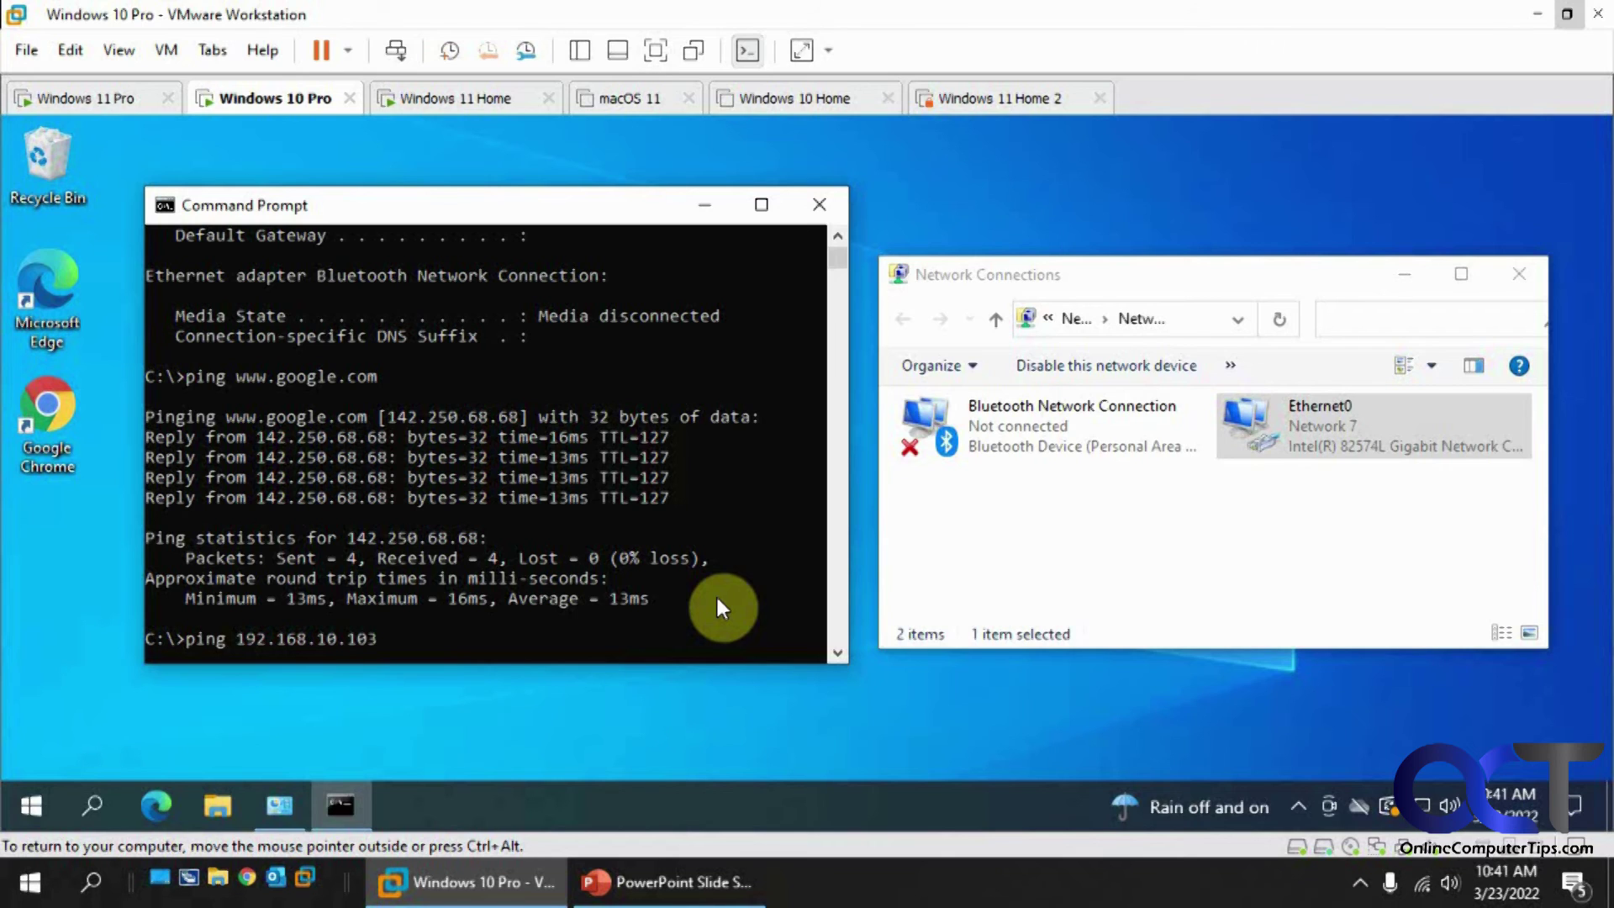
{"action": "type", "text": "3"}
{"action": "key", "text": "Return"}
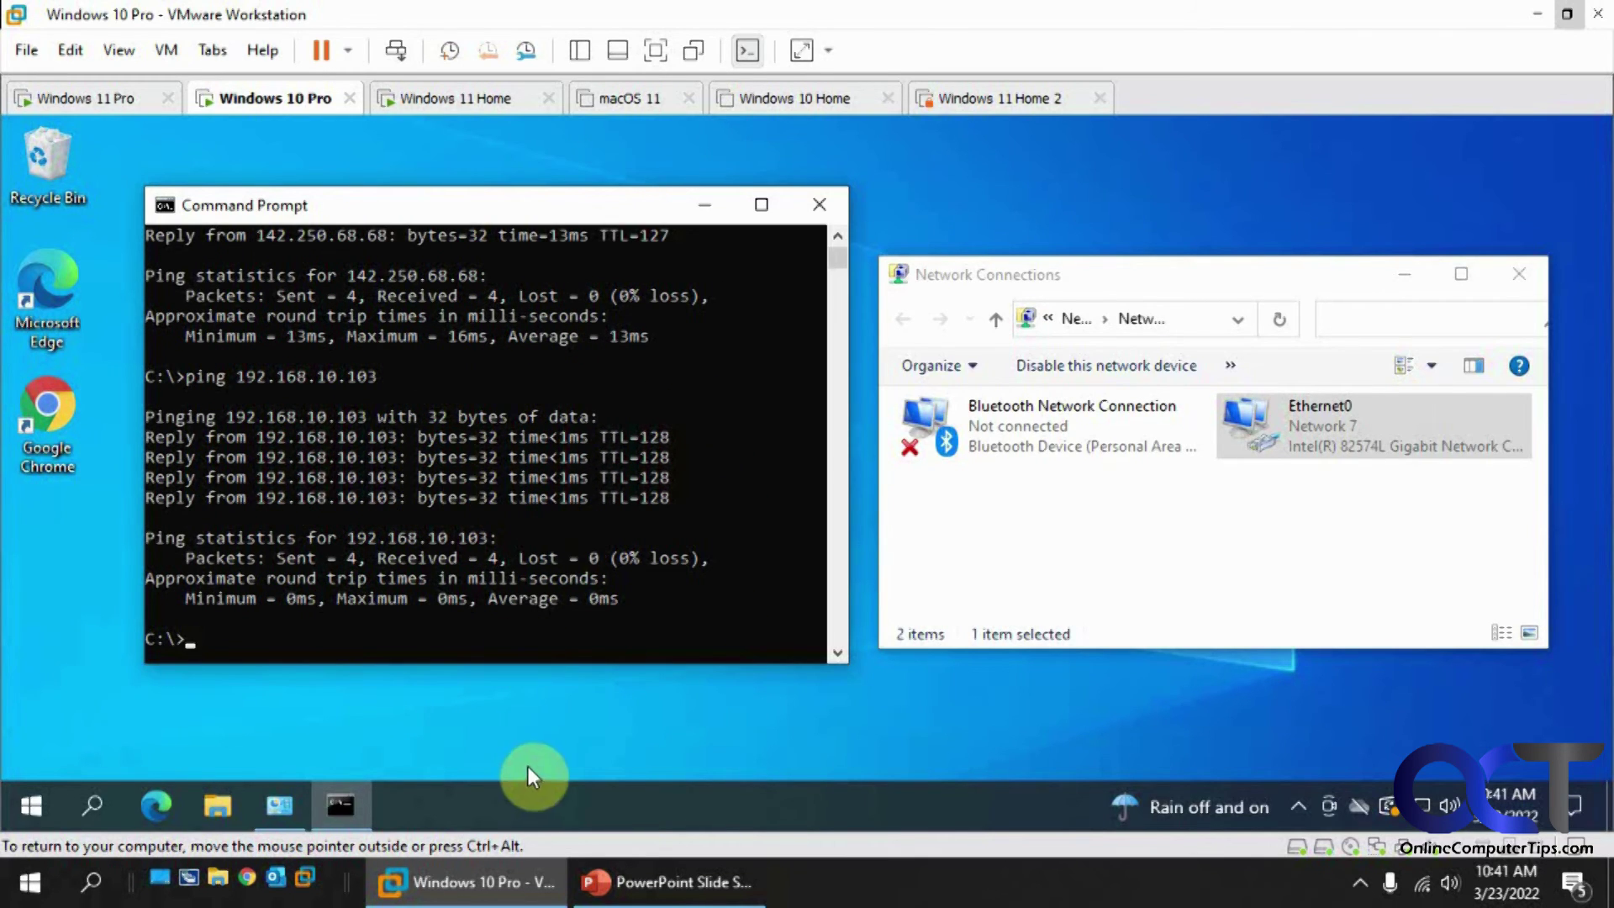
{"action": "left_click", "coordinate": [669, 883]}
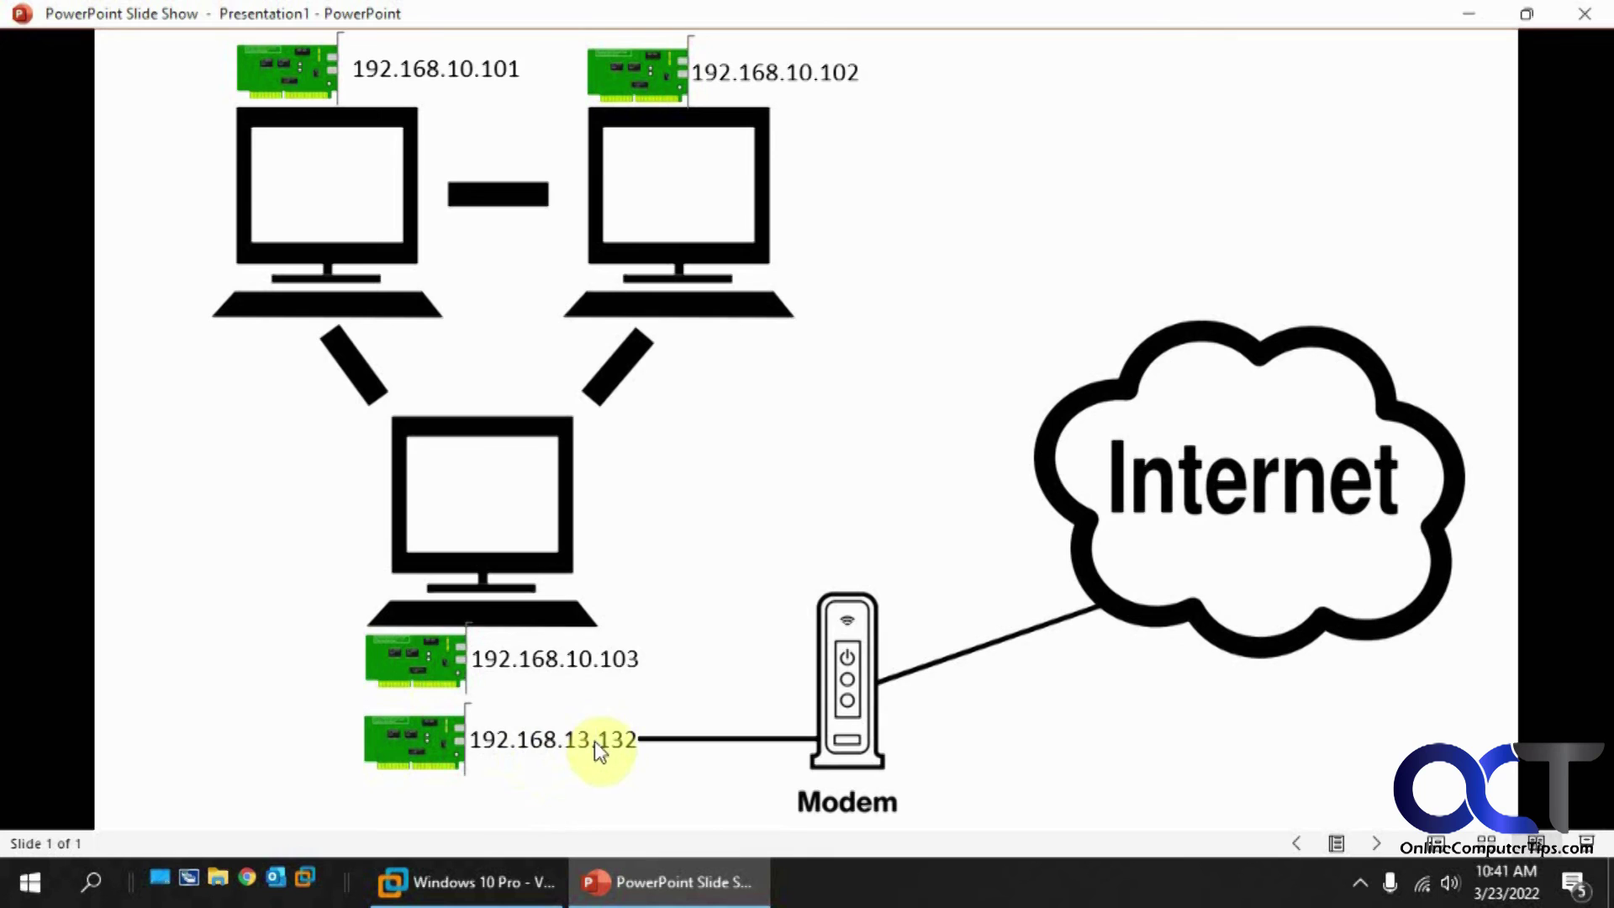
Step: On Windows 11 Home, view Shared Internet's sharing settings and cancel without changes
{"action": "left_click", "coordinate": [525, 882]}
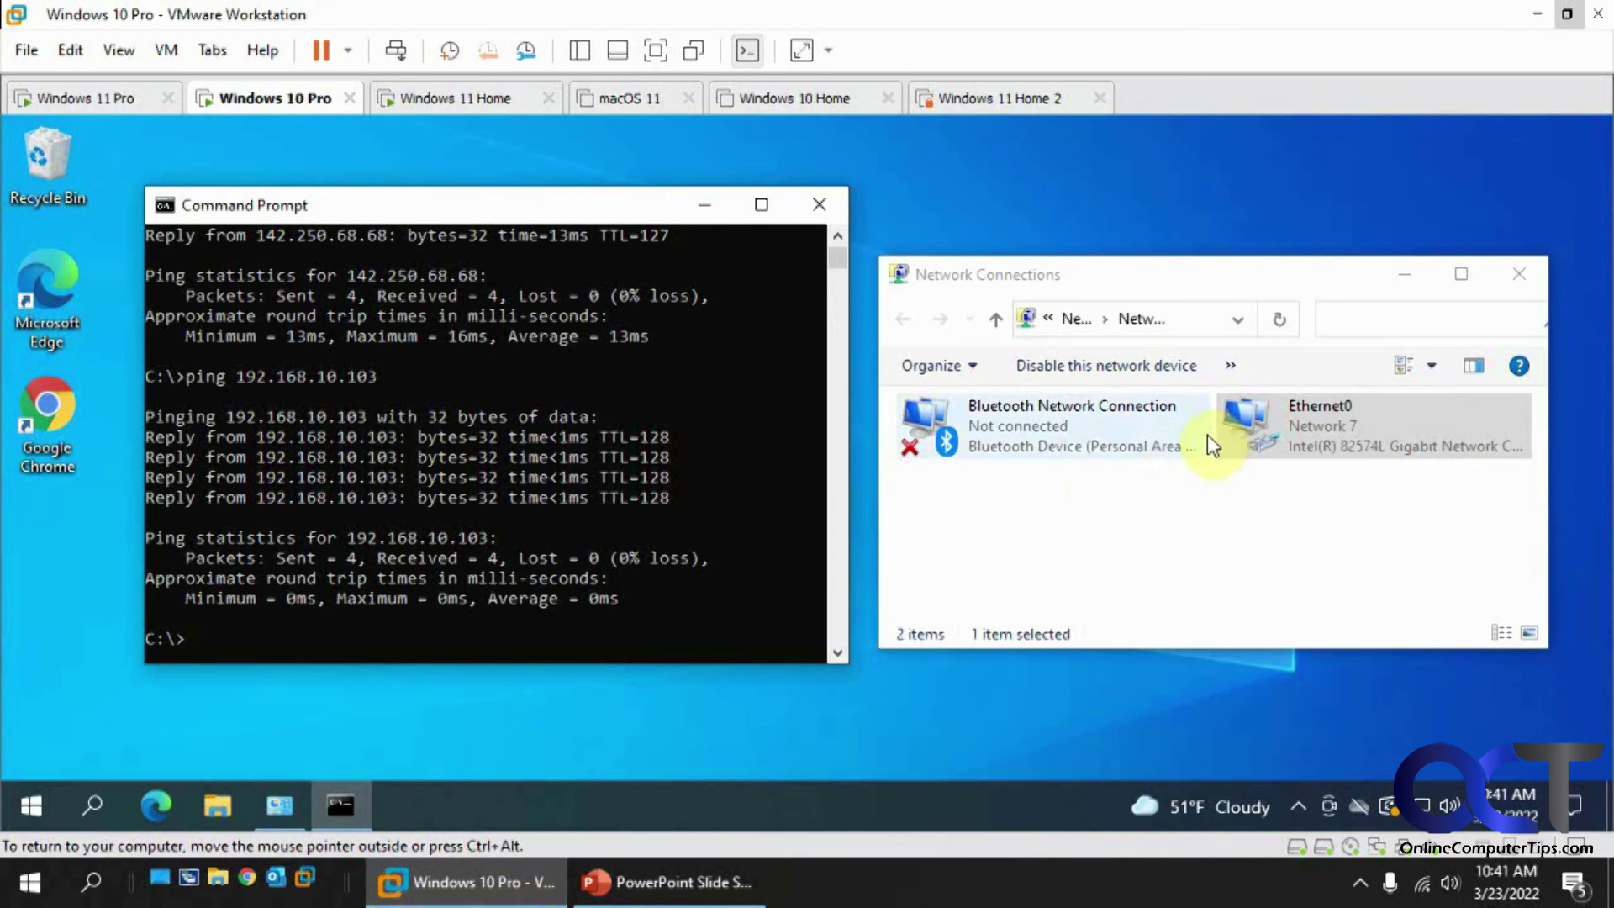
{"action": "left_click", "coordinate": [475, 101]}
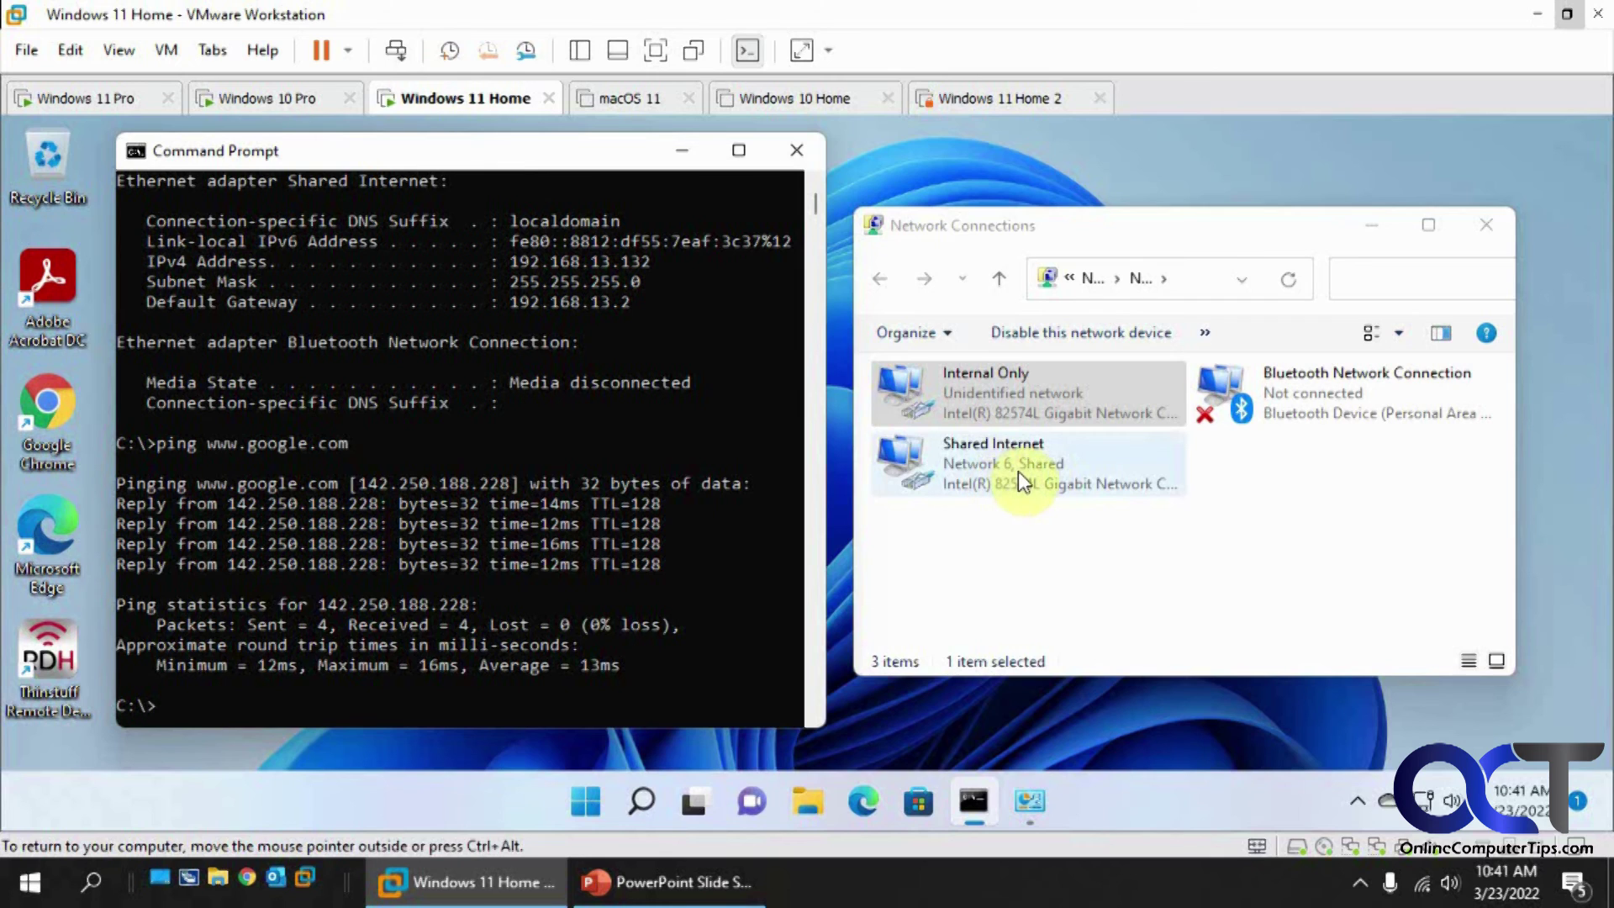
{"action": "right_click", "coordinate": [1018, 471]}
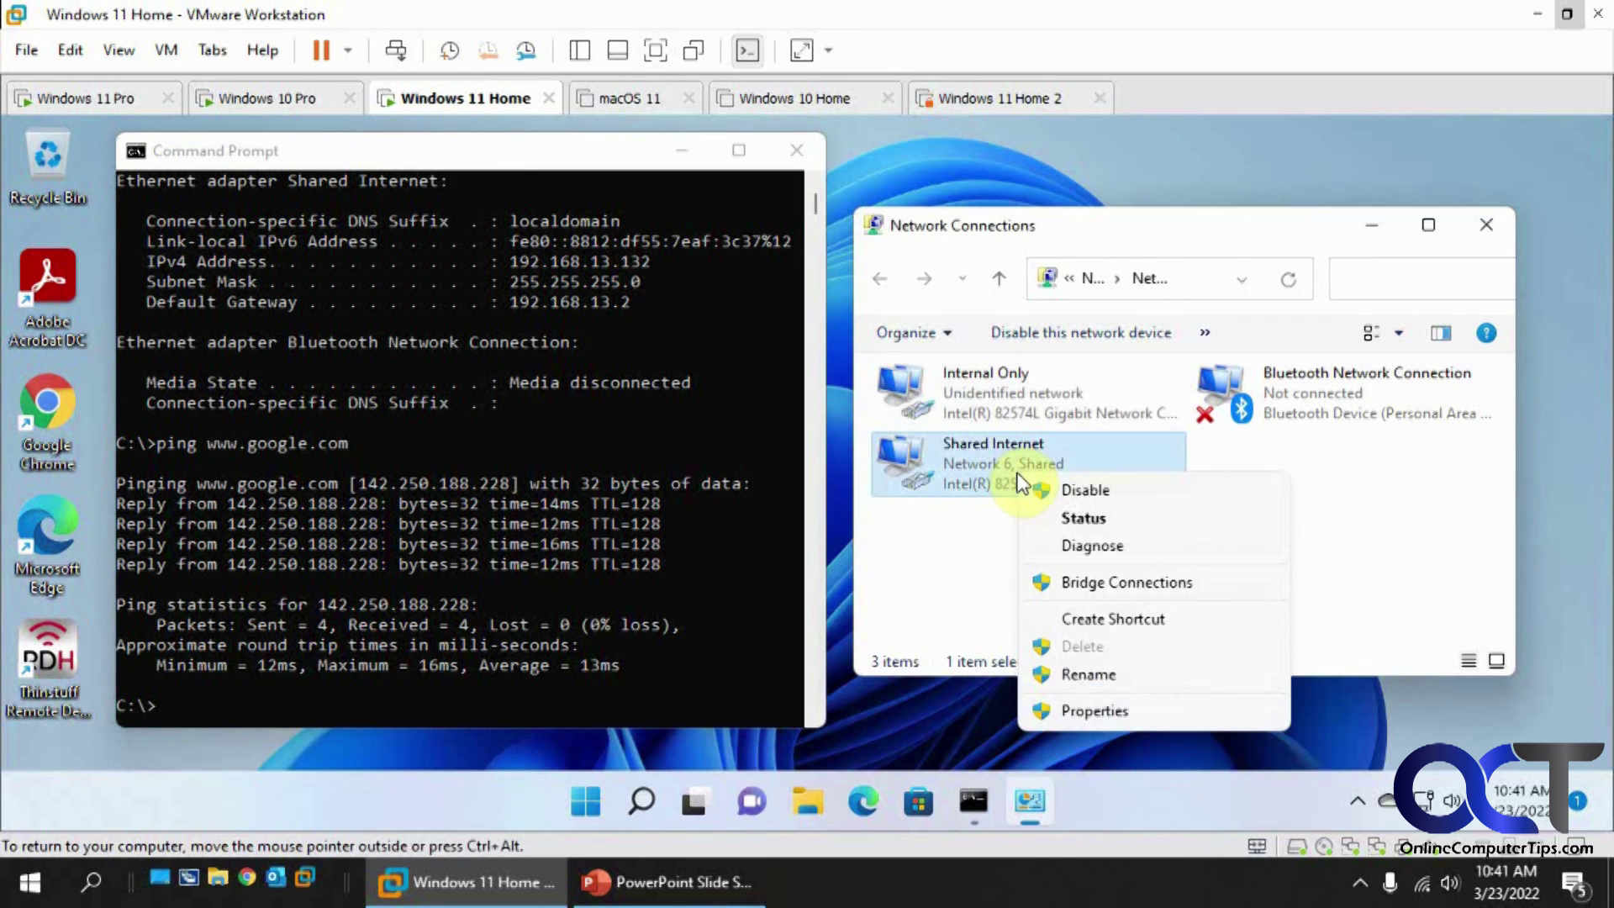
{"action": "left_click", "coordinate": [1117, 709]}
{"action": "left_click", "coordinate": [1005, 228]}
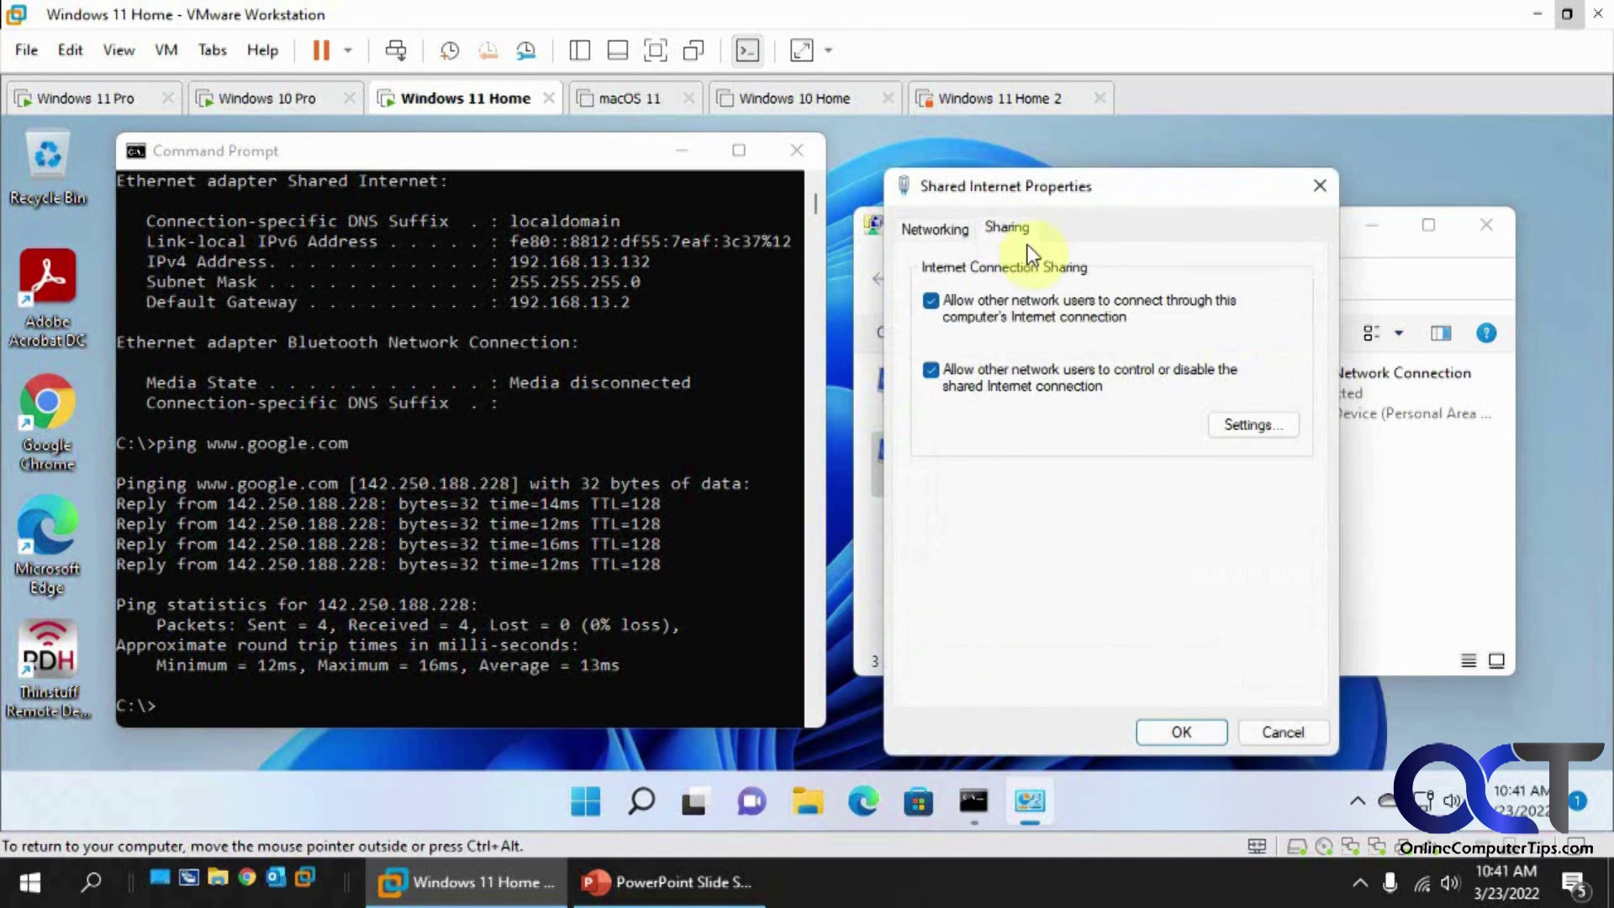
{"action": "left_click", "coordinate": [992, 307]}
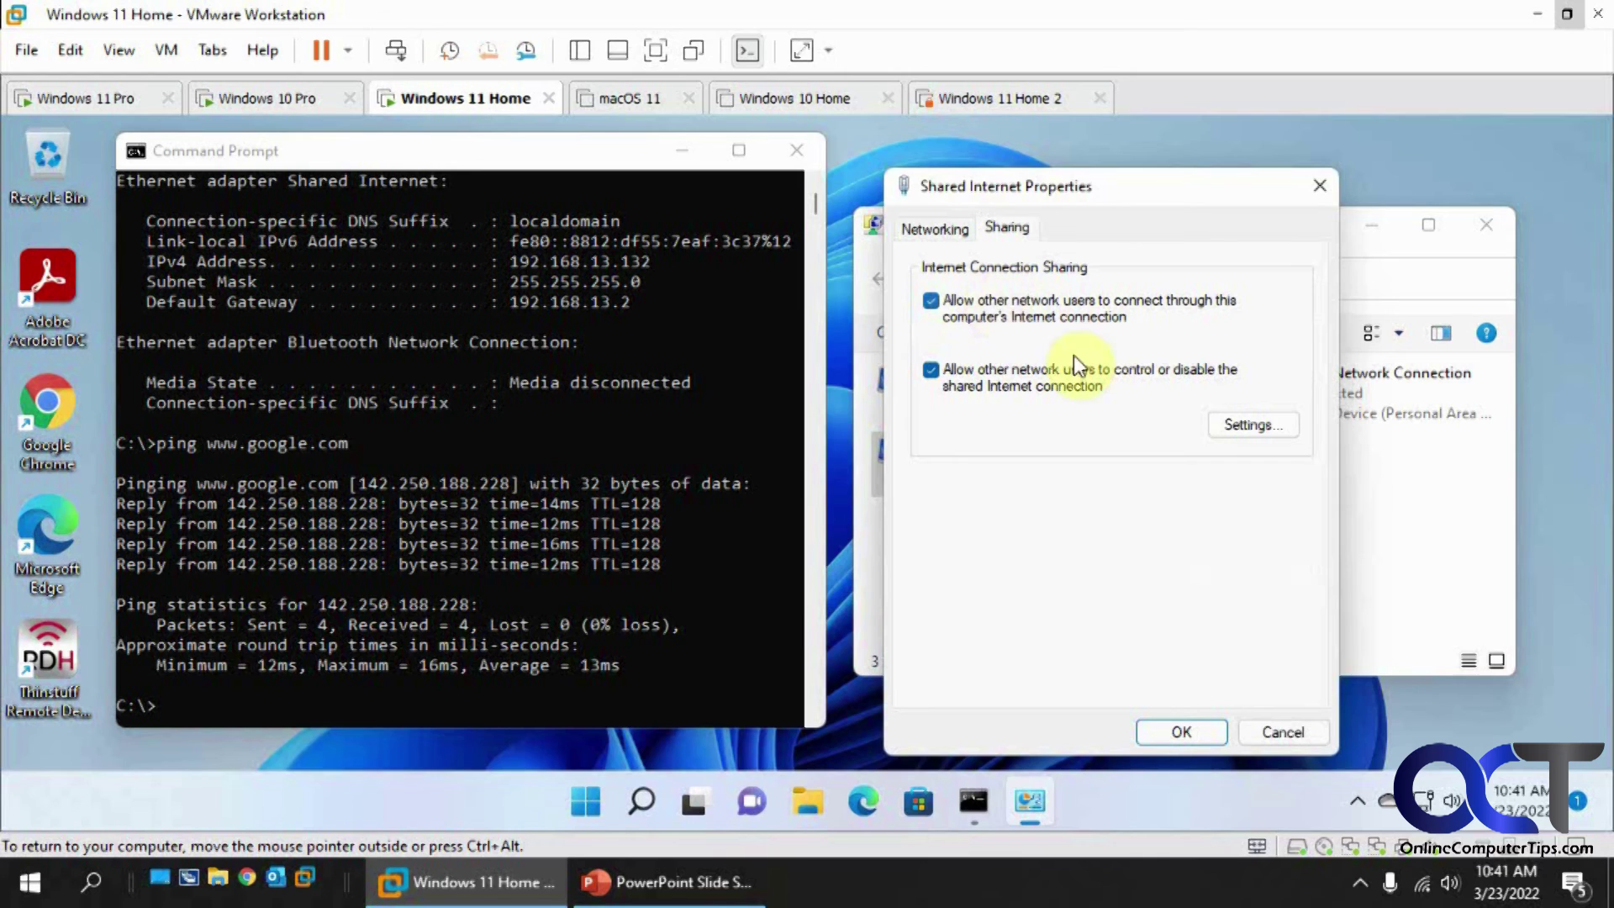
{"action": "left_click", "coordinate": [1286, 733]}
Step: Open the Internal Only adapter's menu and dismiss it
{"action": "left_click", "coordinate": [995, 405]}
{"action": "right_click", "coordinate": [1014, 392]}
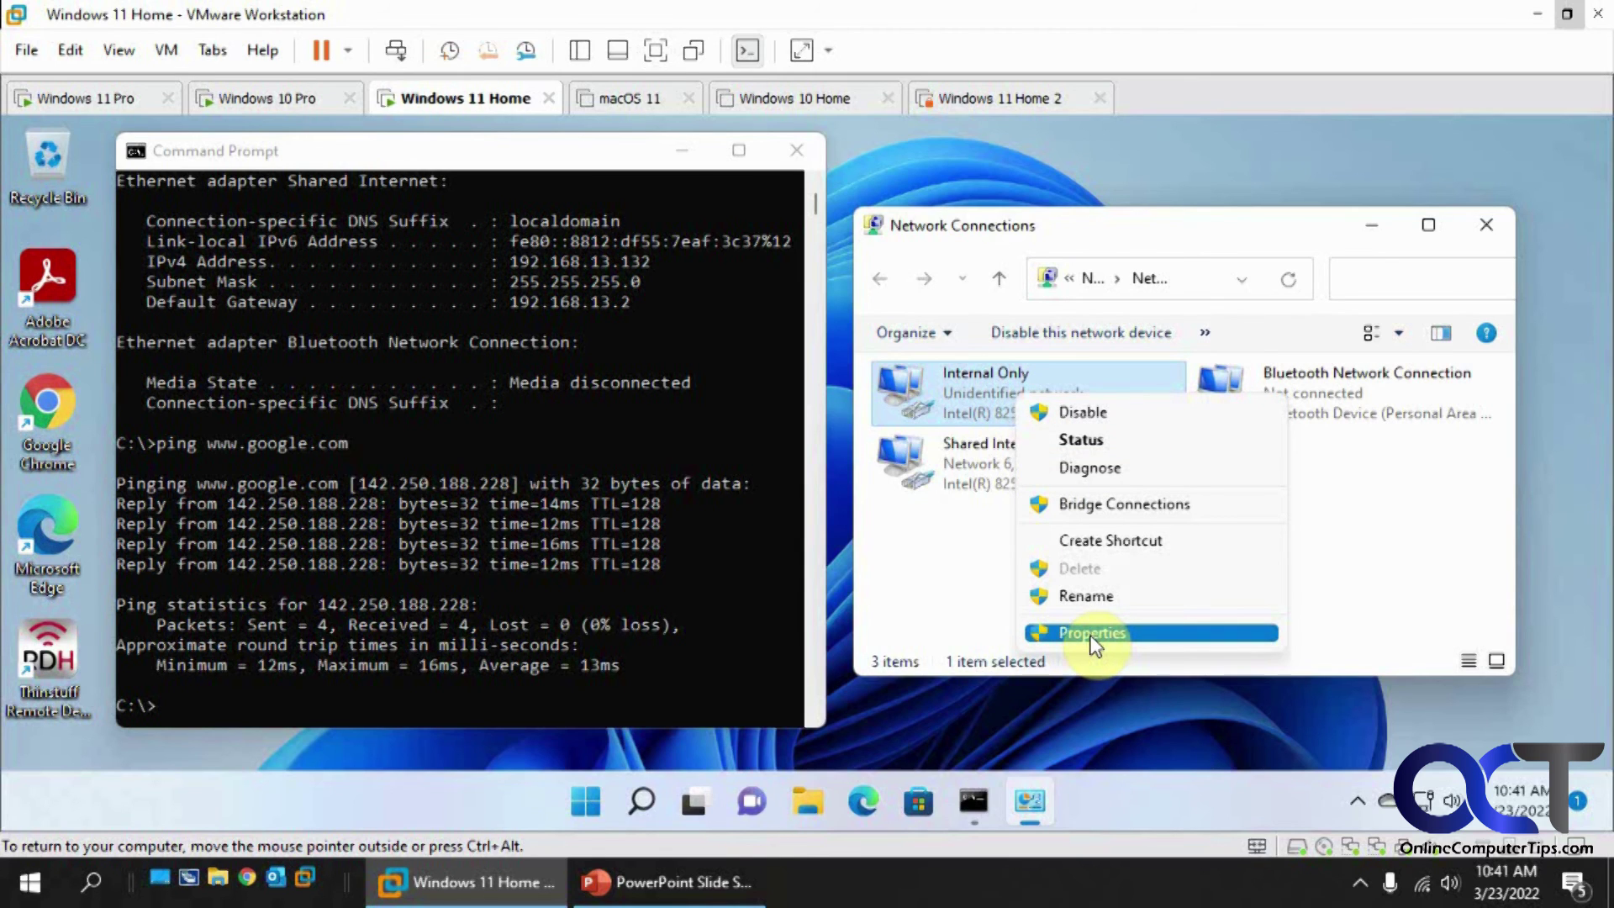
{"action": "left_click", "coordinate": [984, 545]}
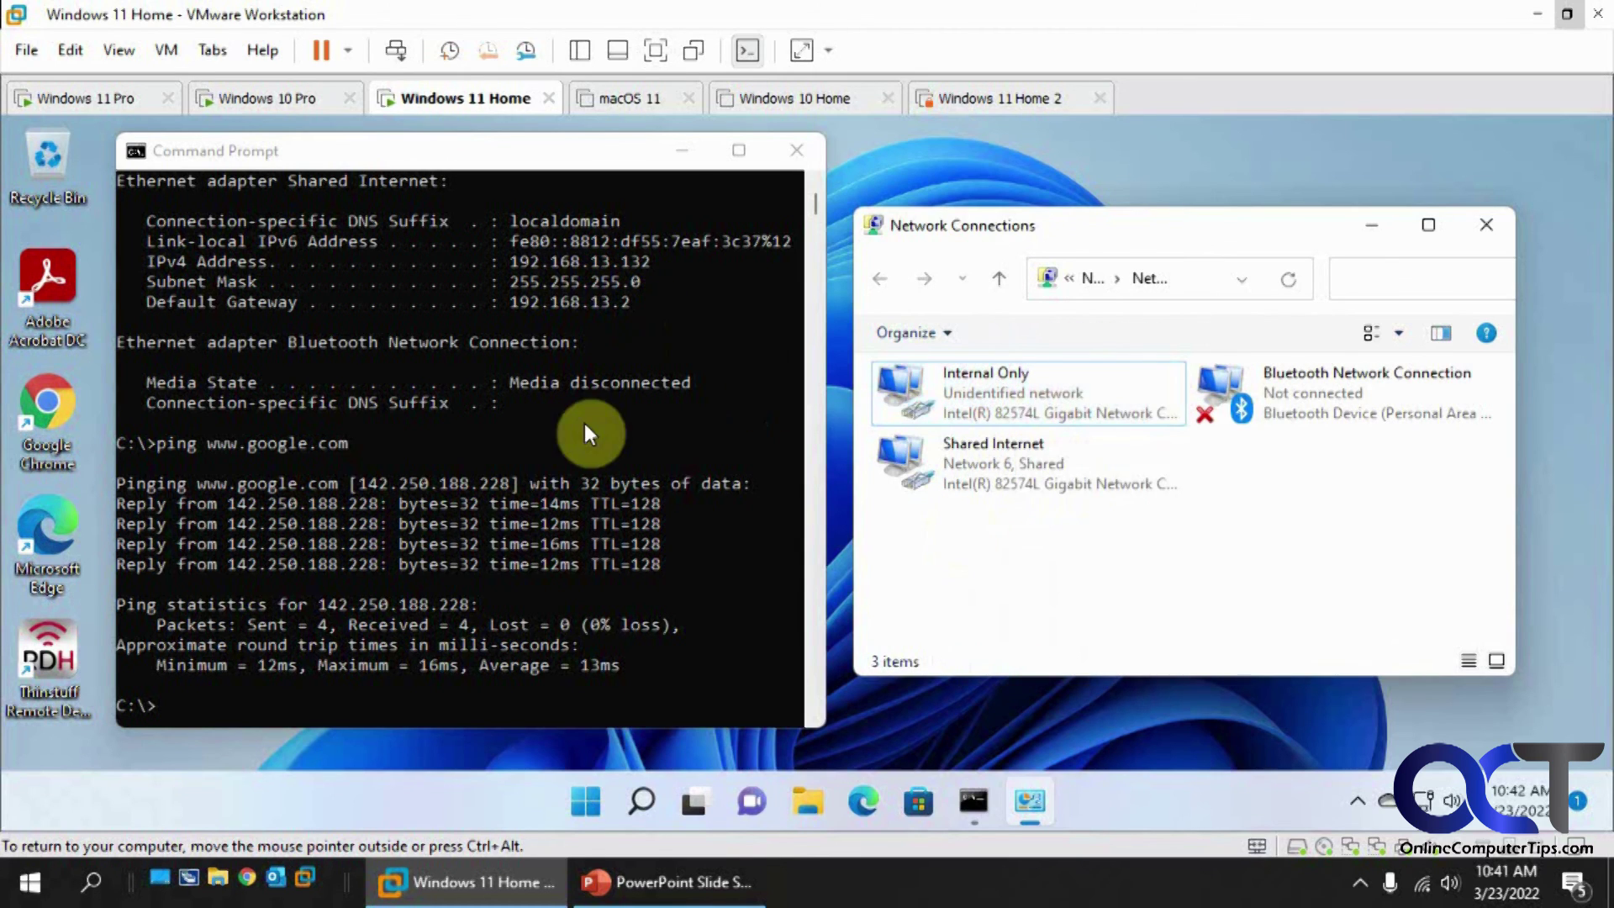
Step: Show Windows 10 Pro's Ethernet0 IPv4 dialog: 192.168.10.102, gateway 192.168.10.103, DNS 8.8.8.8
{"action": "left_click", "coordinate": [308, 103]}
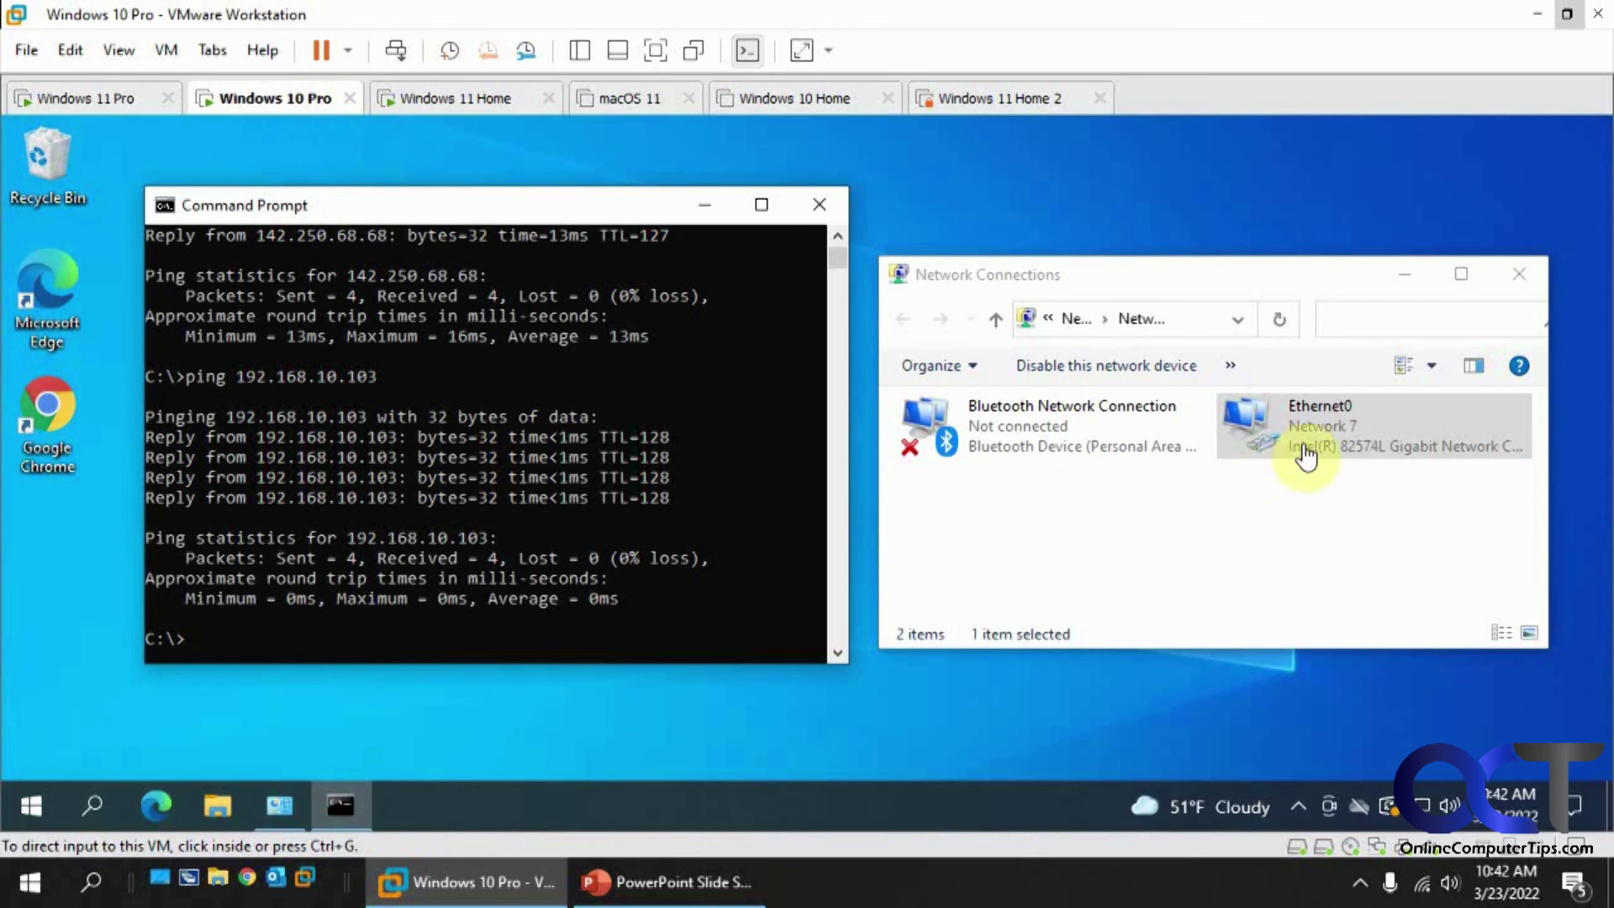
{"action": "right_click", "coordinate": [1304, 446]}
{"action": "left_click", "coordinate": [1375, 679]}
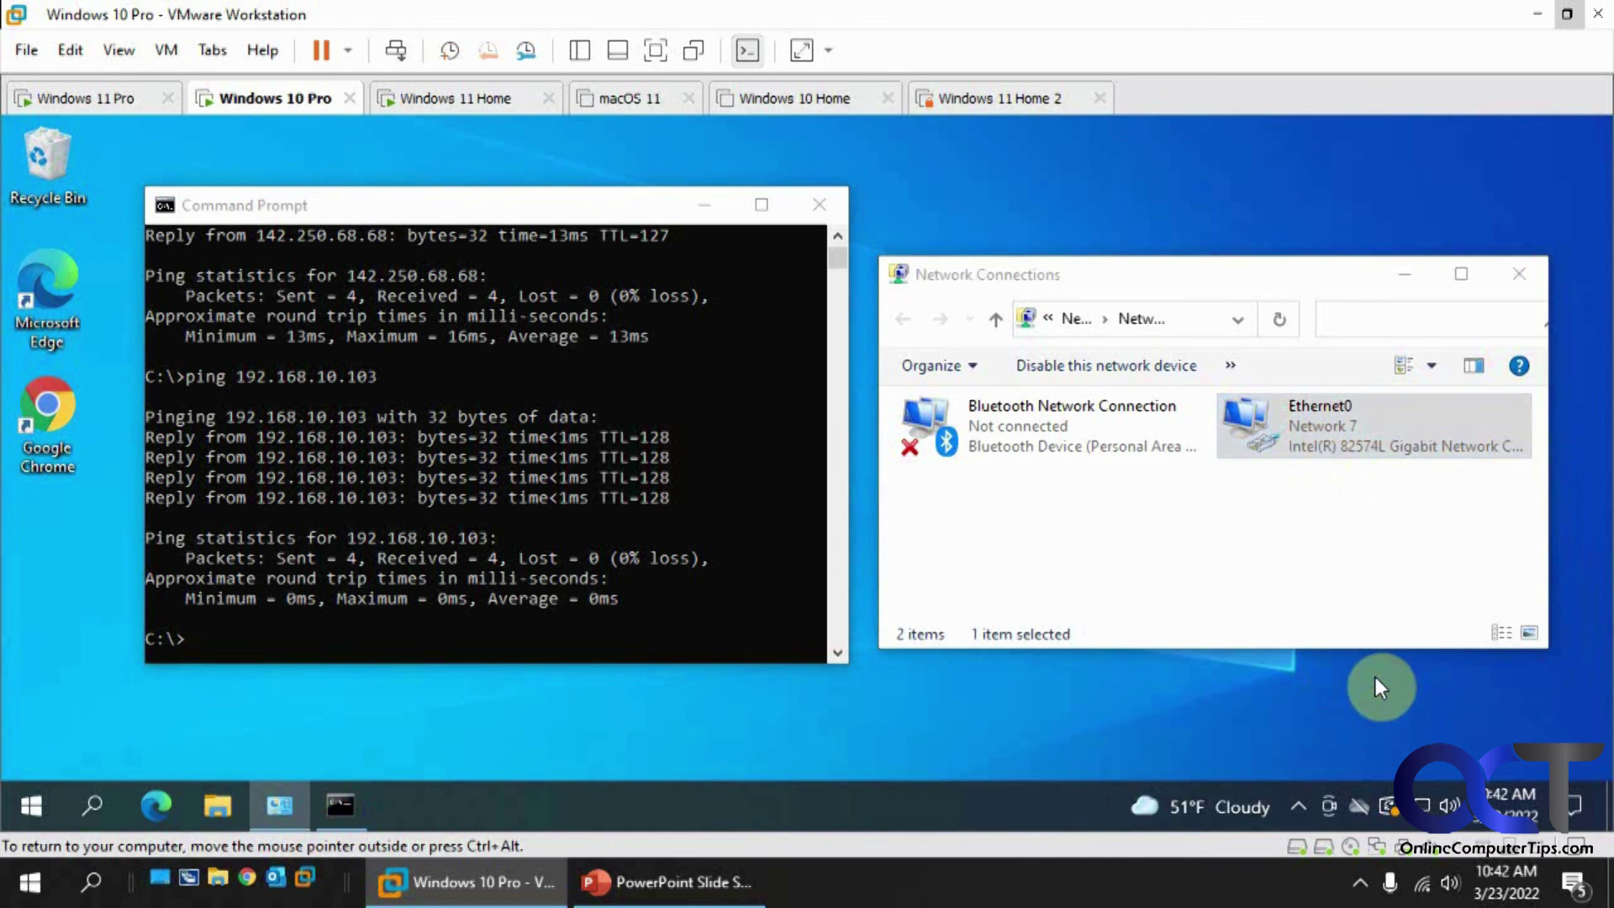
{"action": "double_click", "coordinate": [1053, 464]}
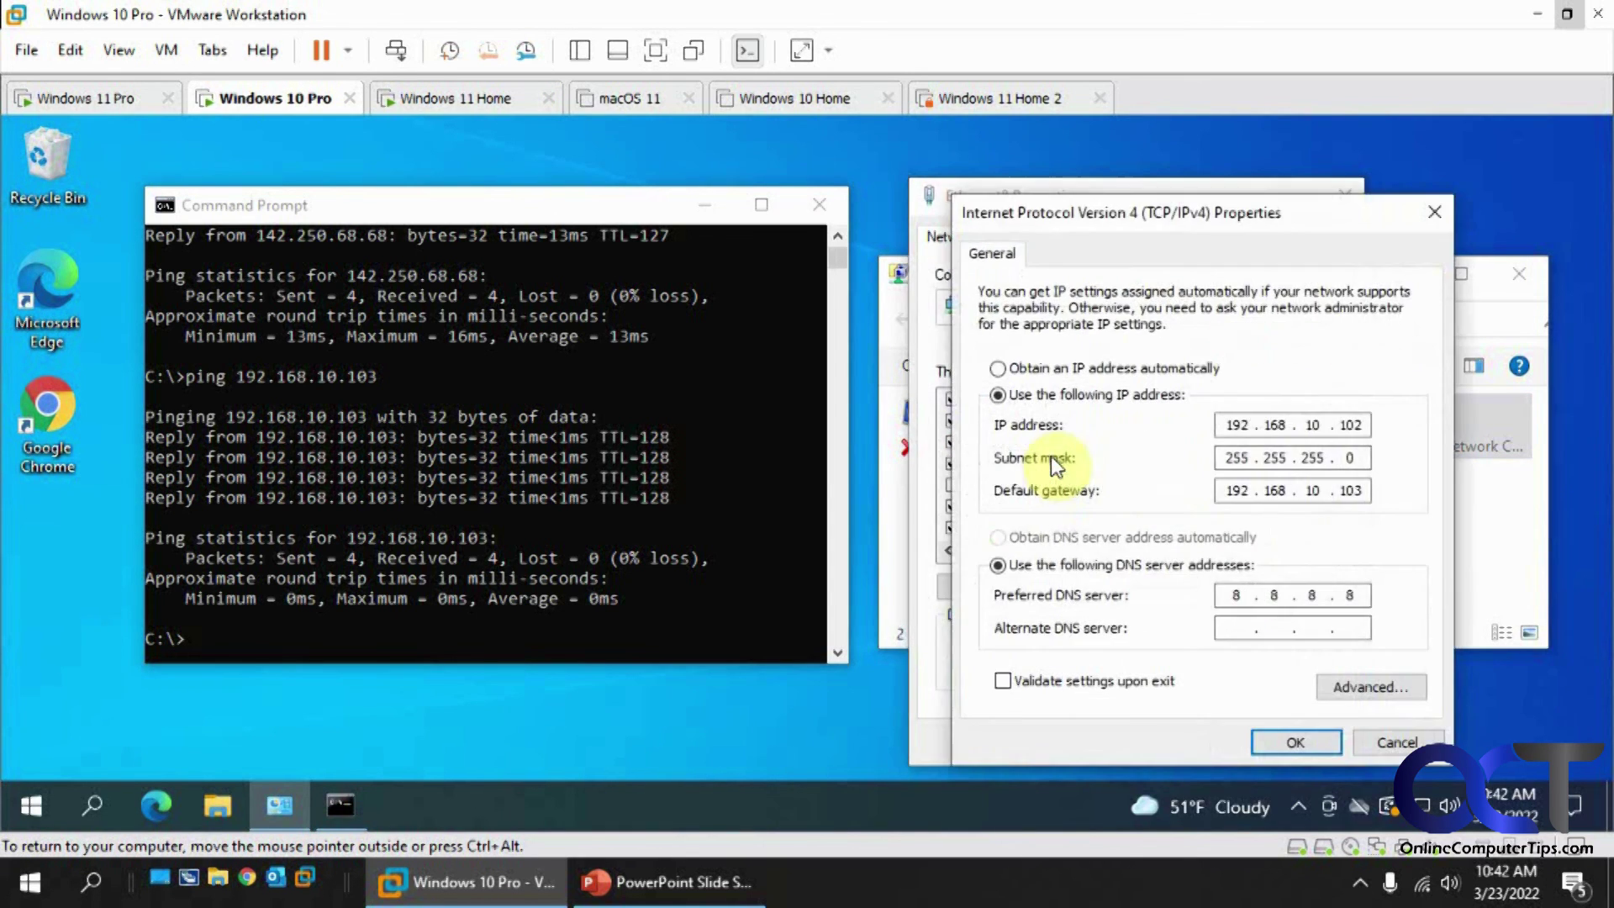